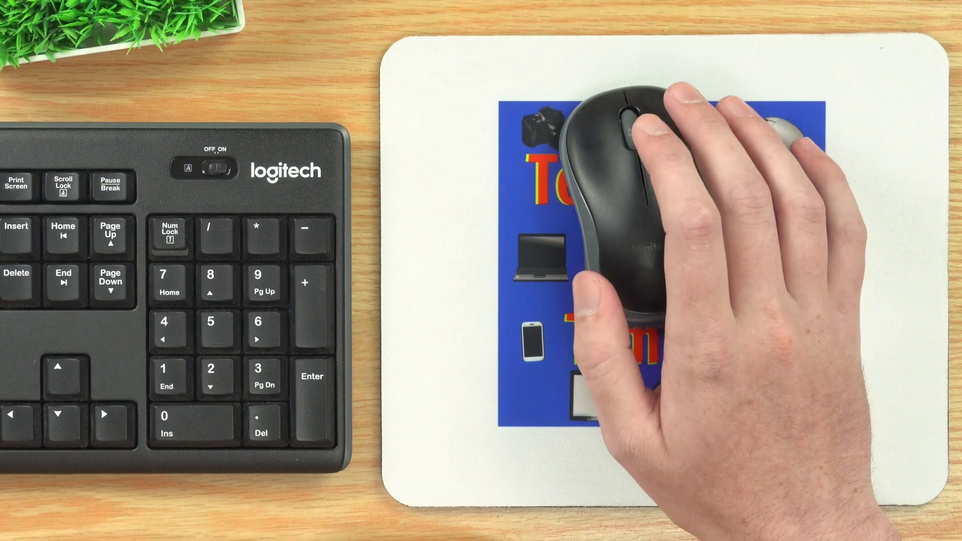
Step: Pin the Gmail inbox tab, then close Chrome, leaving the desktop showing
right_click(283, 15)
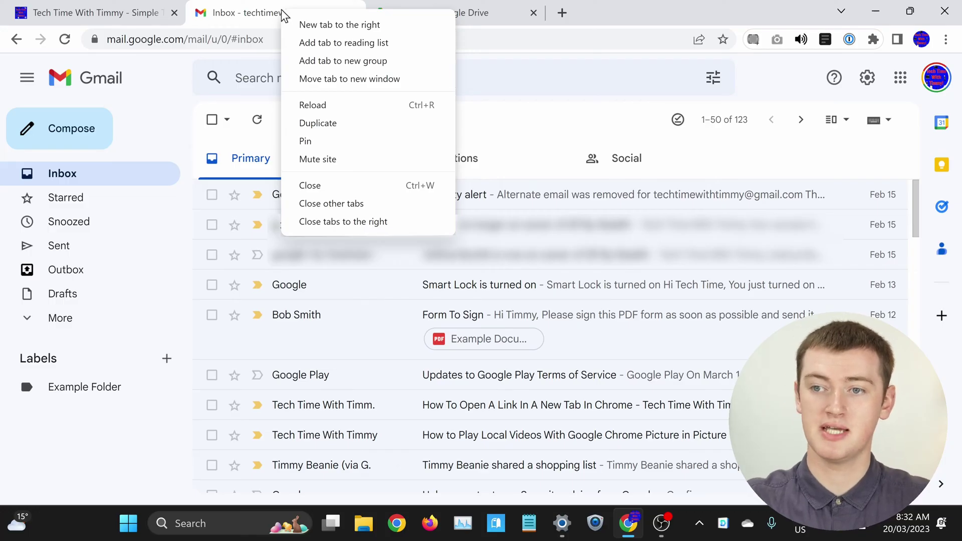
click(306, 142)
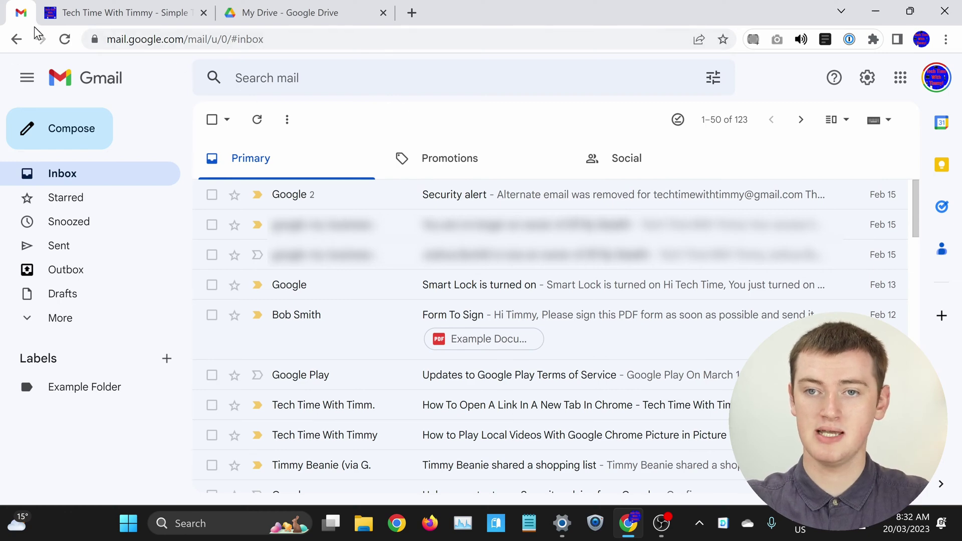
click(89, 7)
click(25, 18)
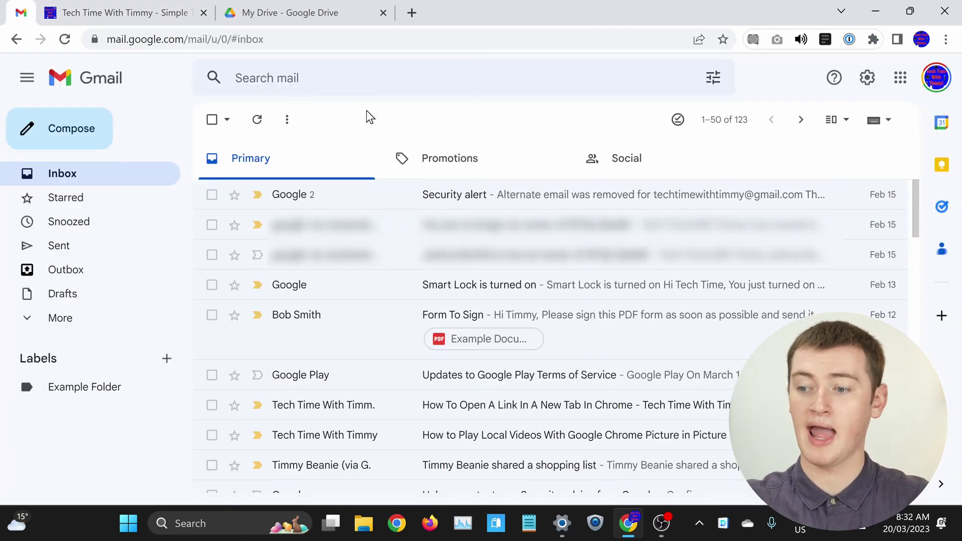
key(super+d)
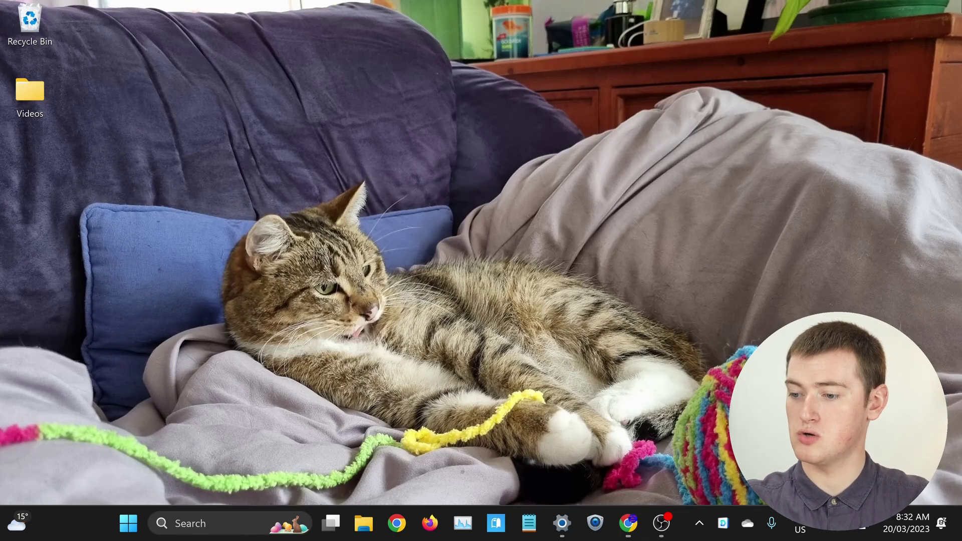
Step: Relaunch Chrome from the taskbar and switch to the still-pinned Gmail tab
click(629, 522)
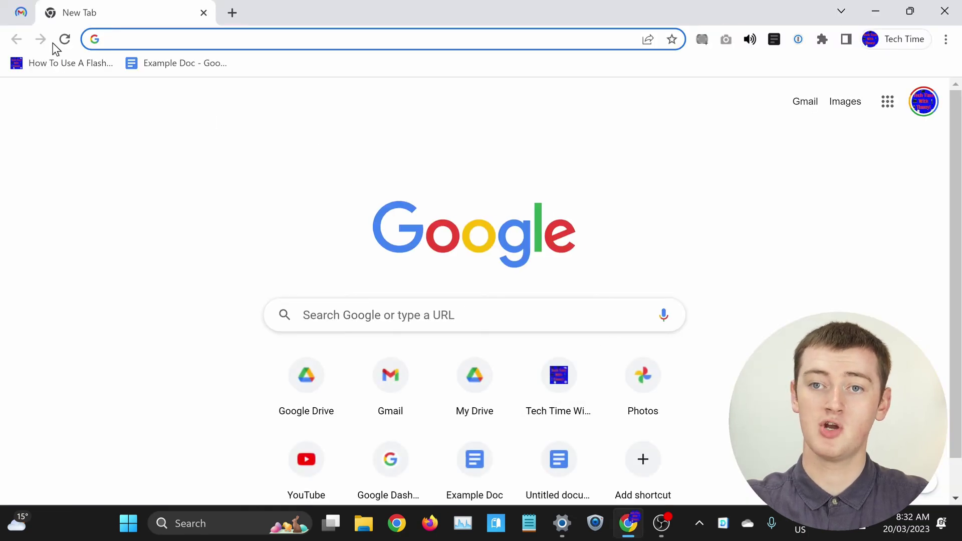
click(22, 15)
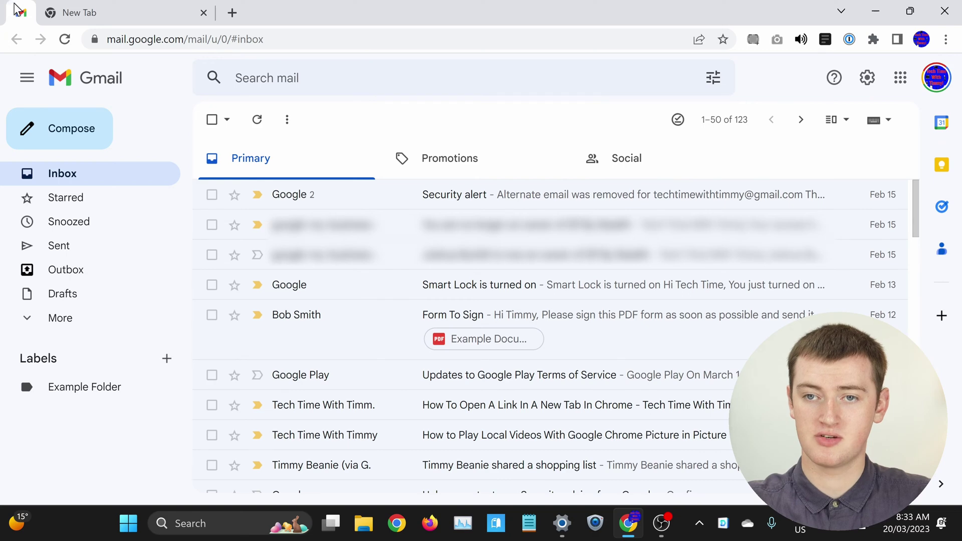
Step: Unpin the Gmail tab and close it, leaving only the New Tab page
right_click(19, 10)
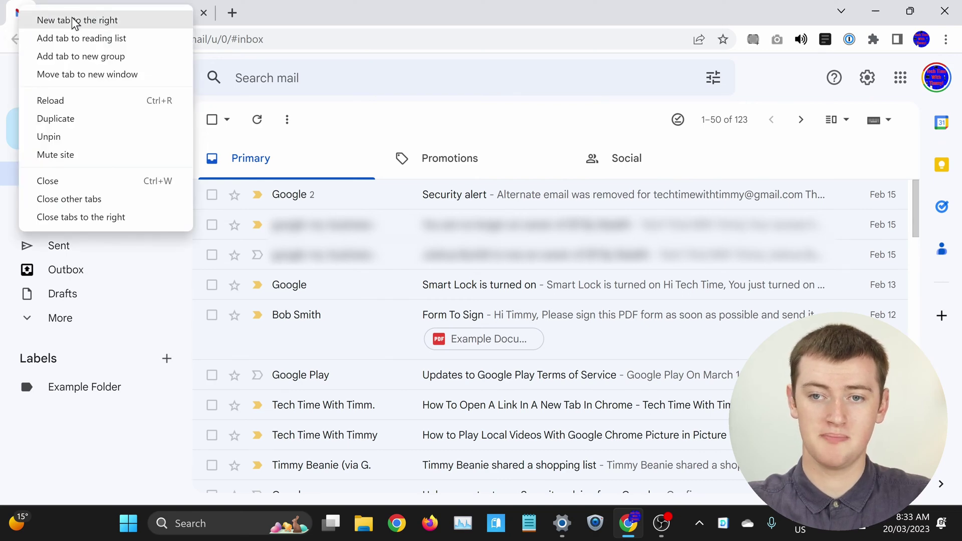
click(65, 138)
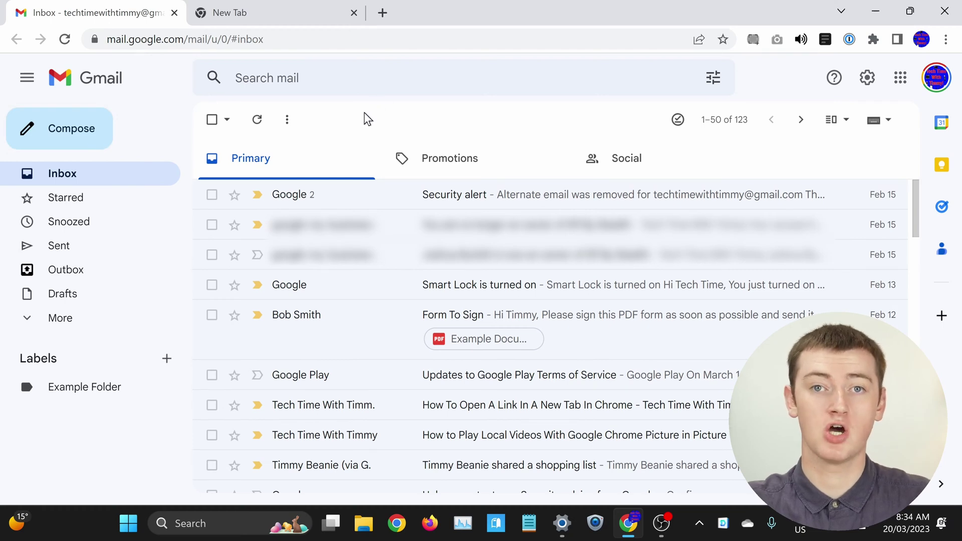
click(174, 13)
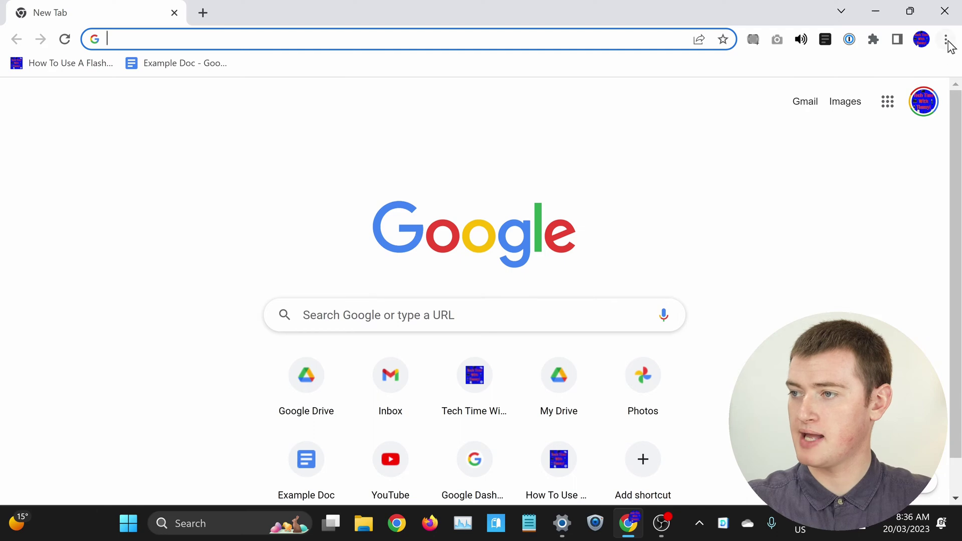
Step: Open a new Chrome window and arrange it at the top-left beside the original window
click(946, 41)
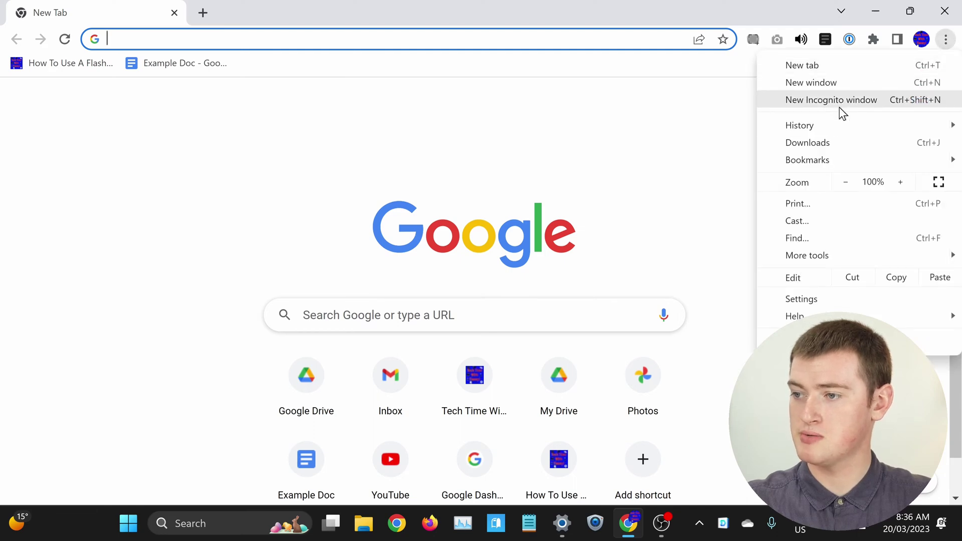
click(832, 83)
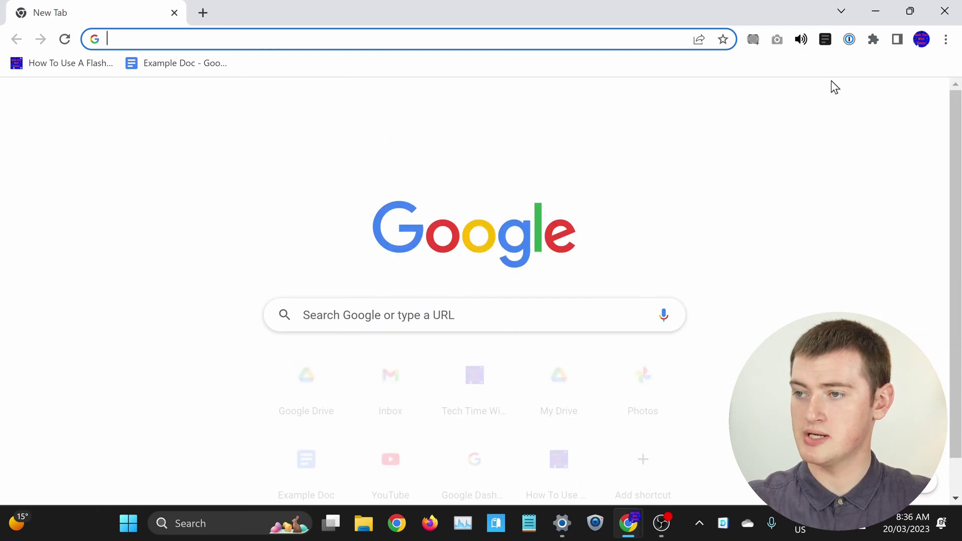
drag(714, 18, 686, 75)
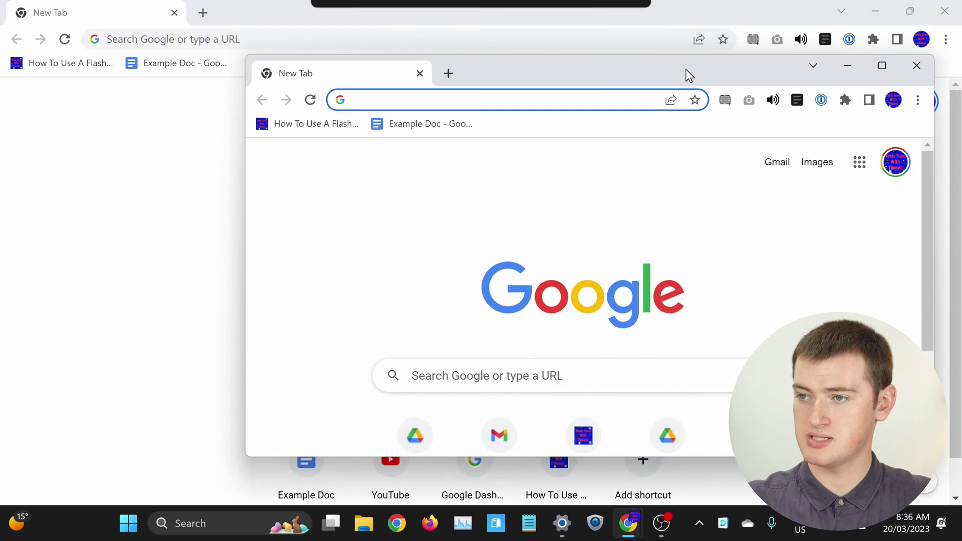
drag(698, 7, 427, 17)
drag(722, 67, 740, 91)
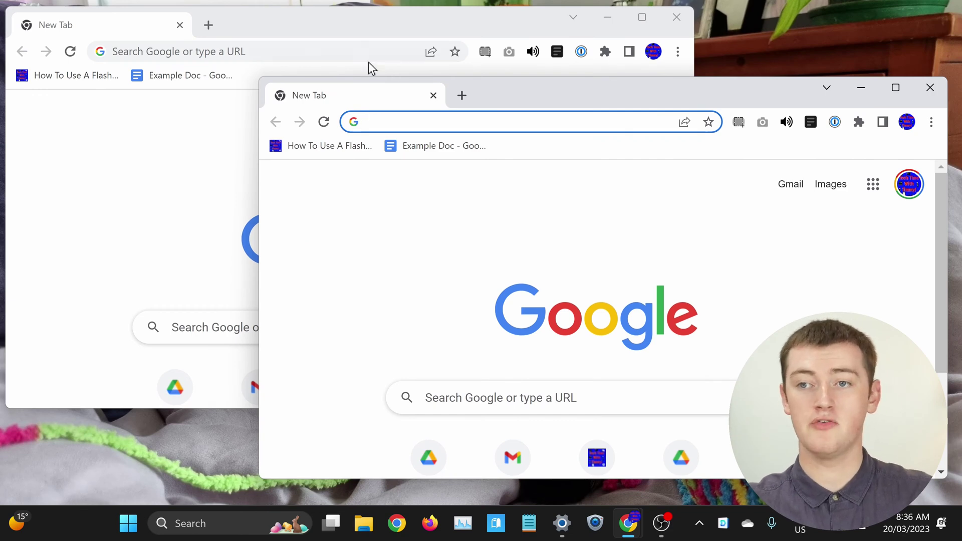
click(314, 23)
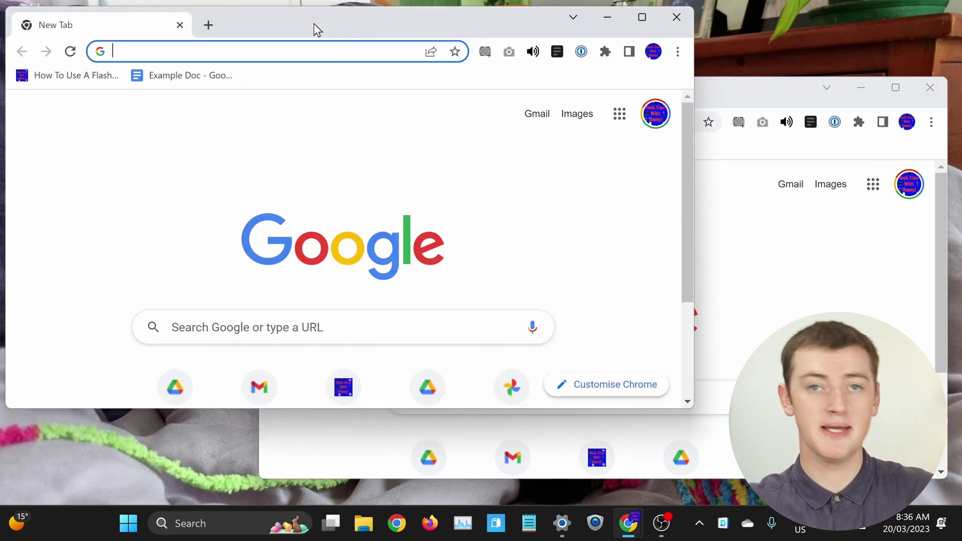
Step: Open the flash-drive article, Example Doc and Google Photos in three tabs of the new window
click(90, 76)
click(210, 26)
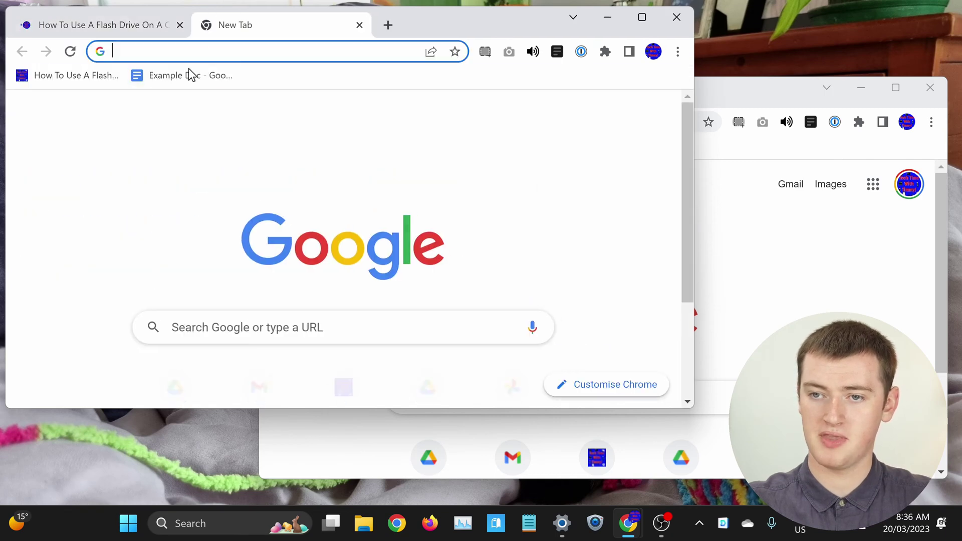
click(193, 76)
click(387, 25)
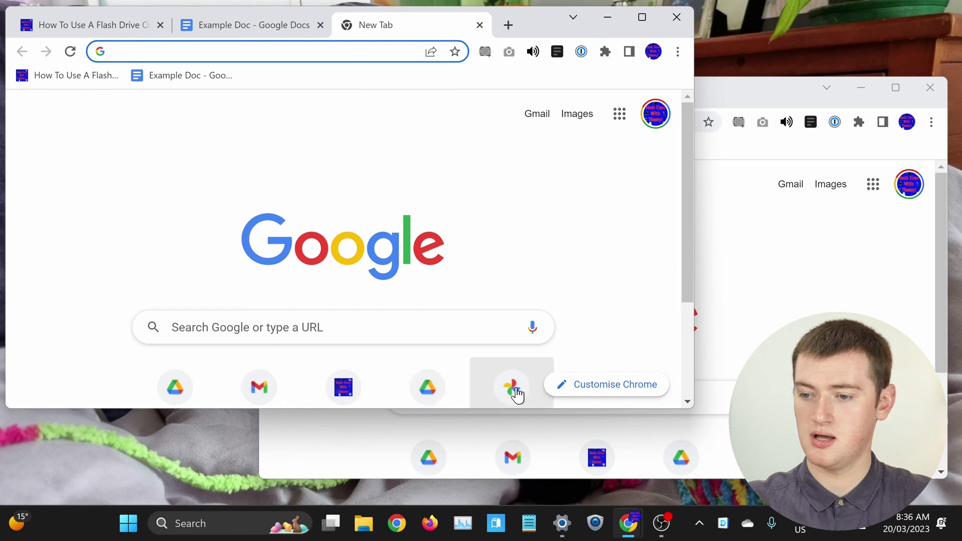
click(512, 390)
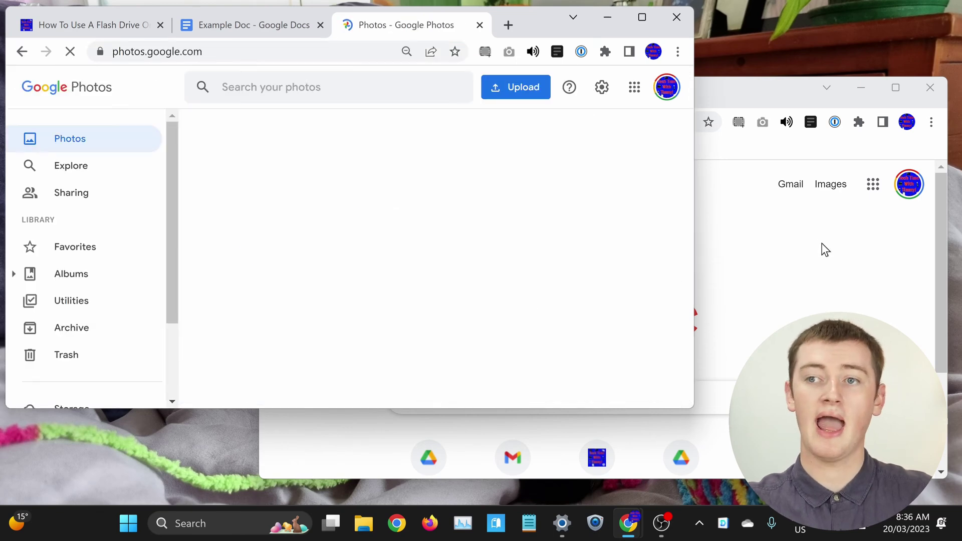
Step: Pin the flash-drive article and Example Doc tabs
right_click(125, 25)
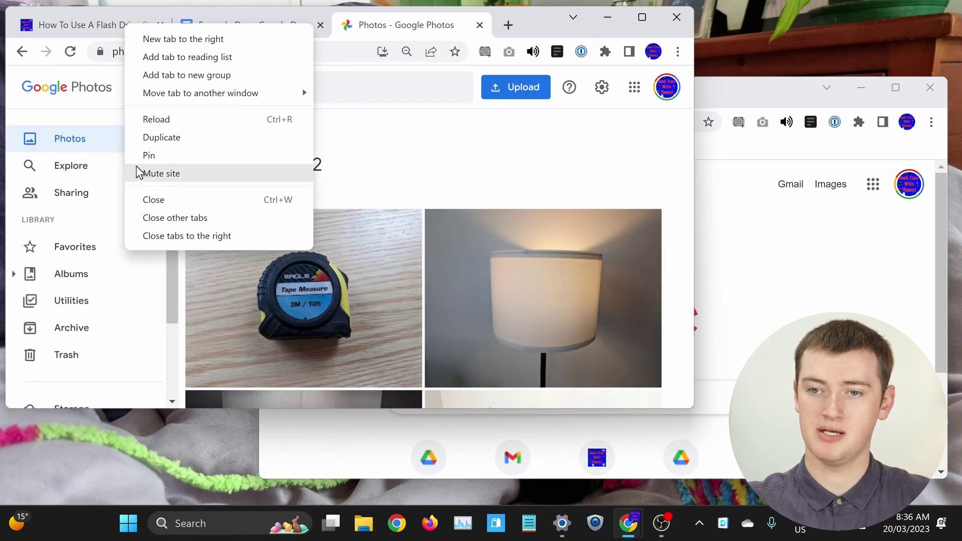
click(148, 157)
right_click(156, 29)
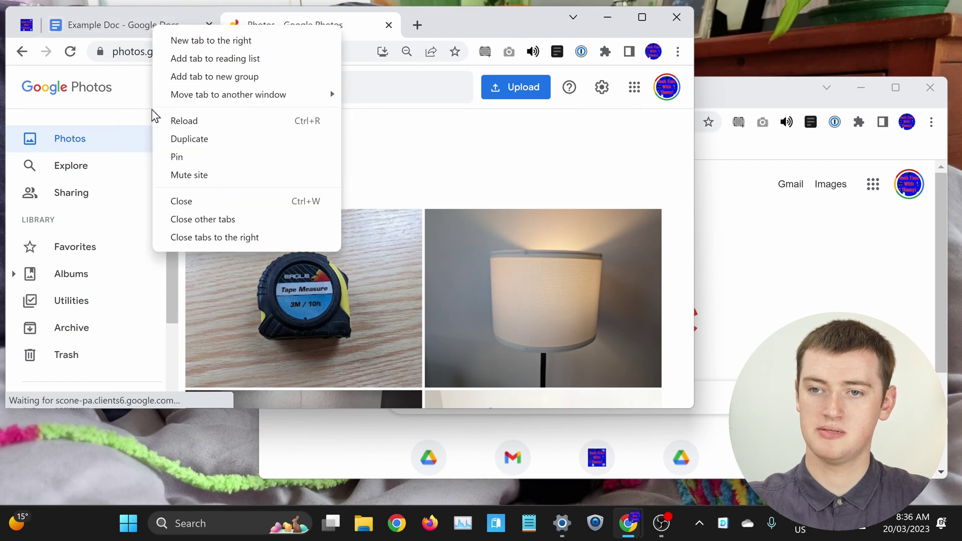
click(183, 158)
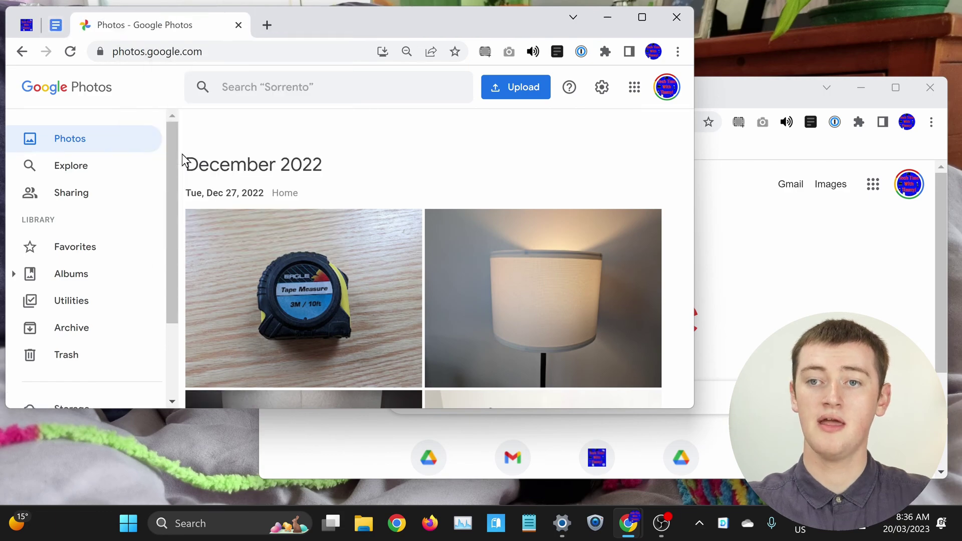
click(832, 233)
scroll(827, 256, down, 3)
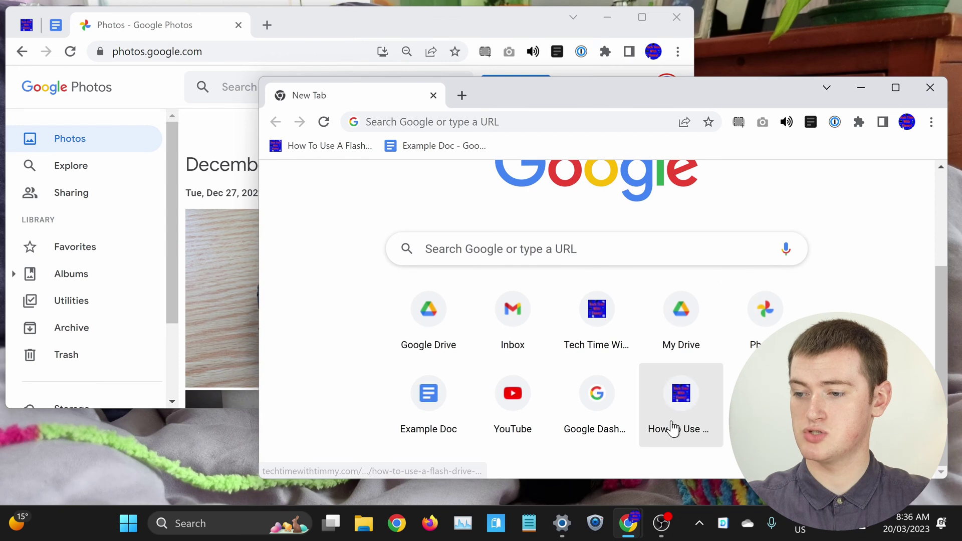
Step: Load the Google Dashboard and then the Gmail inbox in the original window
click(596, 401)
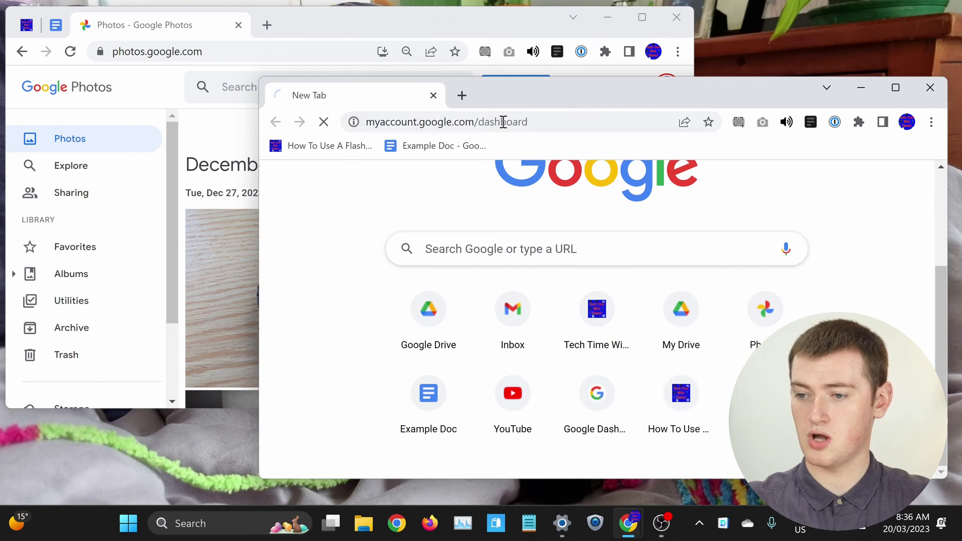
click(461, 95)
scroll(477, 285, down, 3)
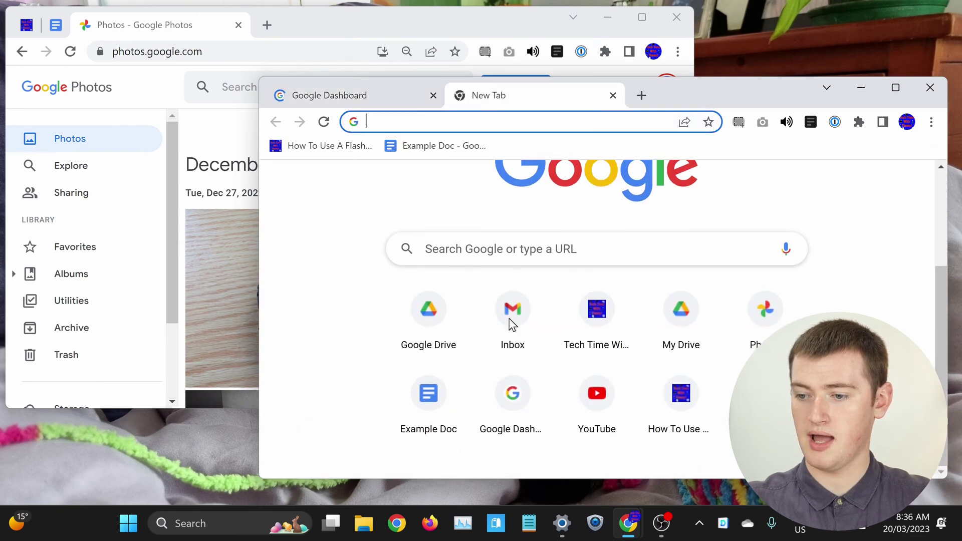
click(518, 329)
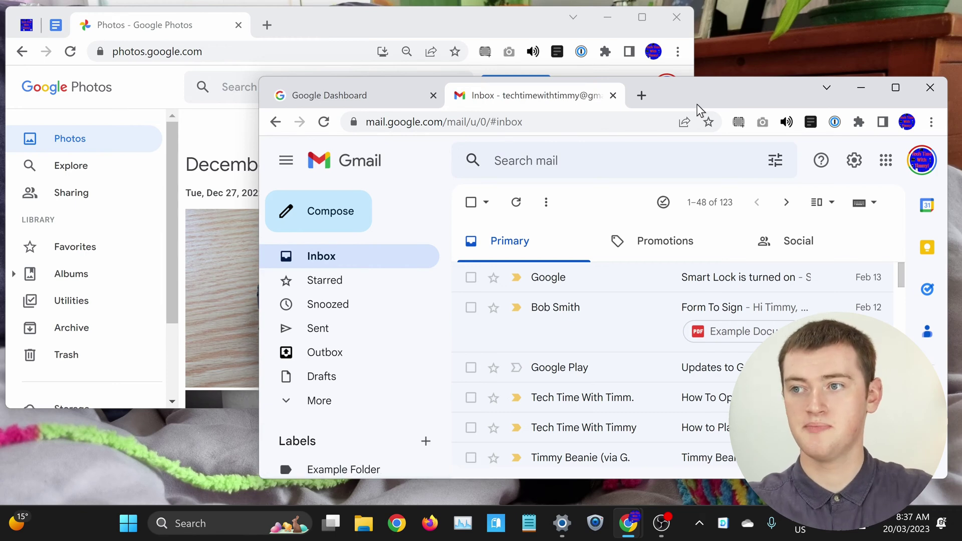
Step: Close the Google Photos window, then the Gmail window
click(498, 28)
click(681, 19)
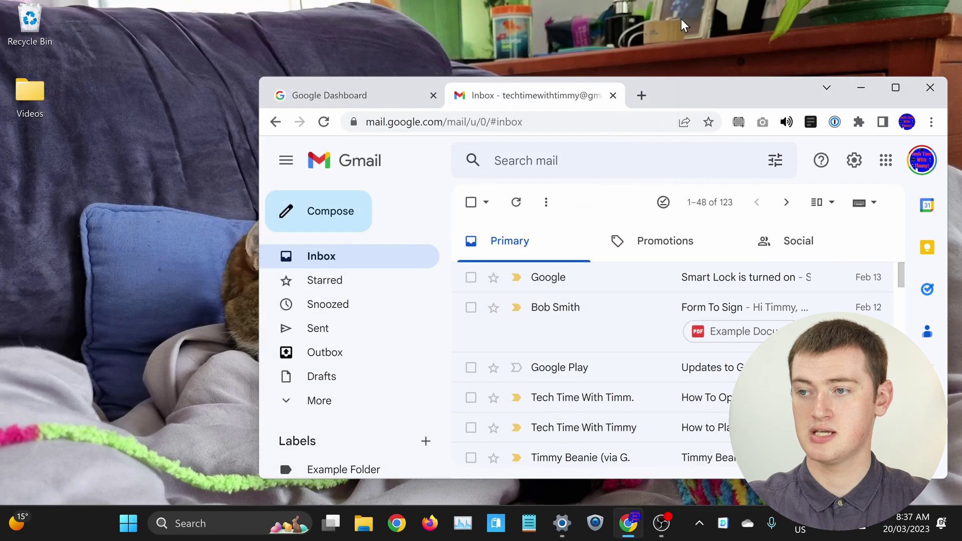
click(925, 87)
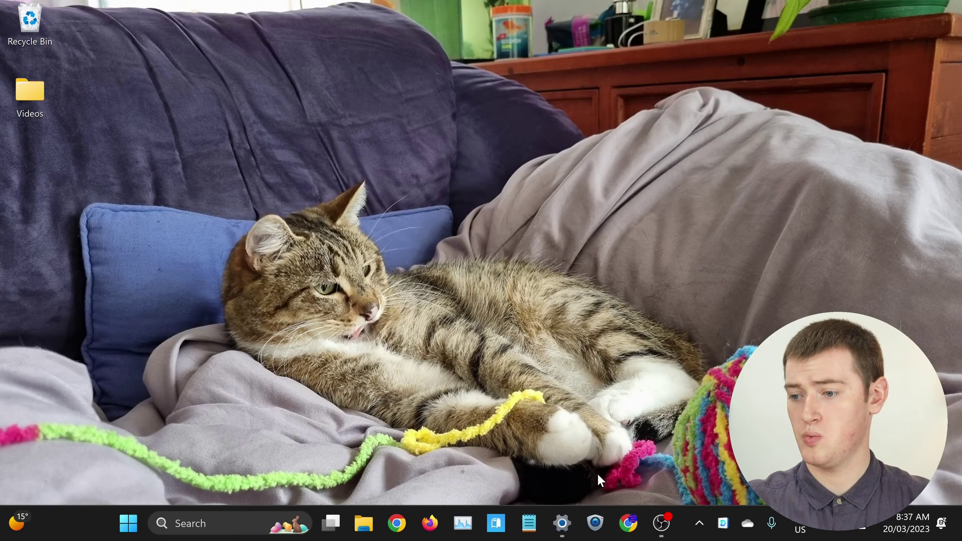
Step: Relaunch Chrome and start loading techtimewithtimmy.com from its New Tab shortcut
click(627, 521)
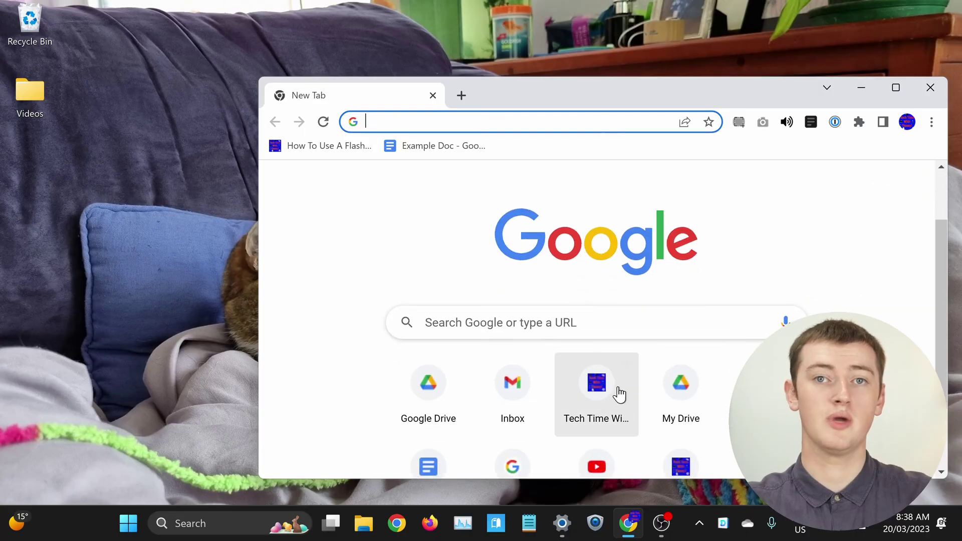
click(617, 393)
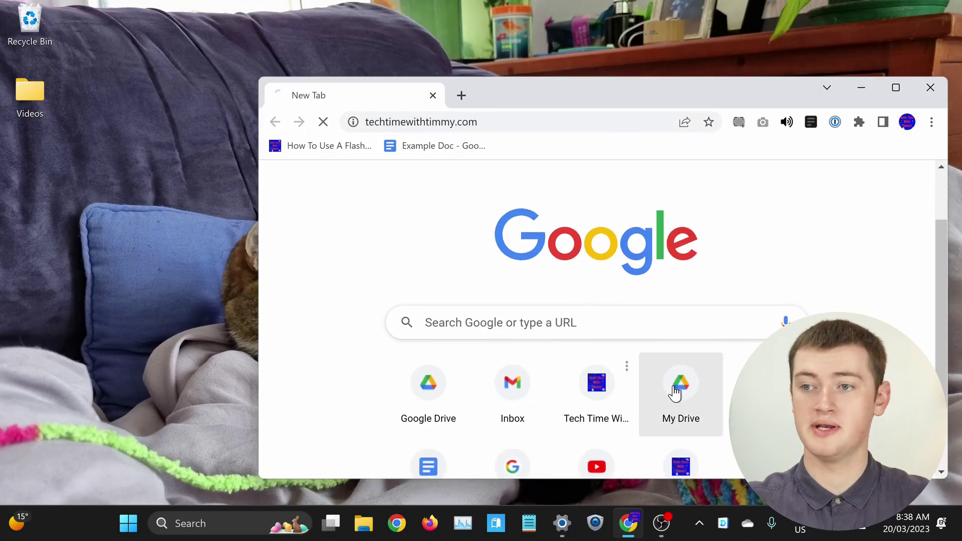
Step: Open My Drive and Photos in new tabs, and pin the Tech Time and My Drive tabs
key(ctrl+t)
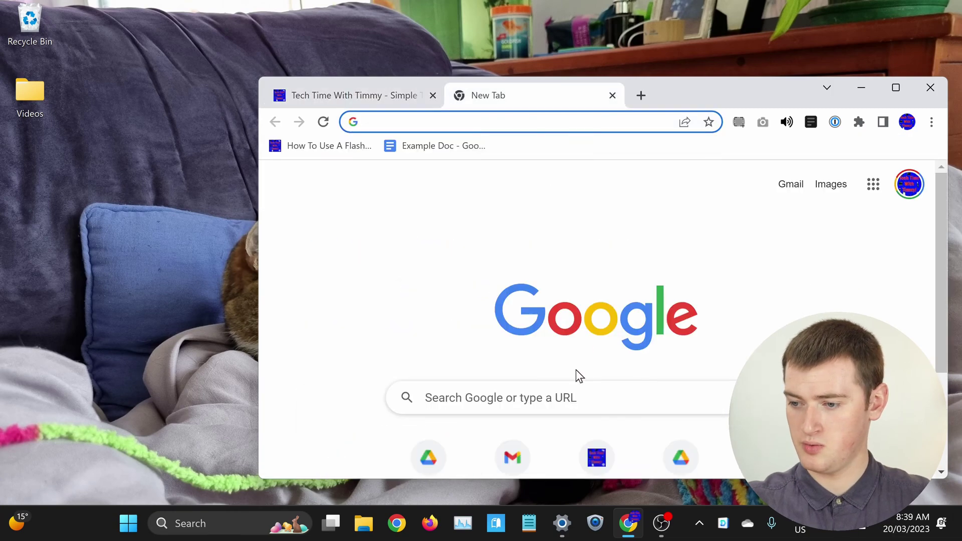
click(667, 410)
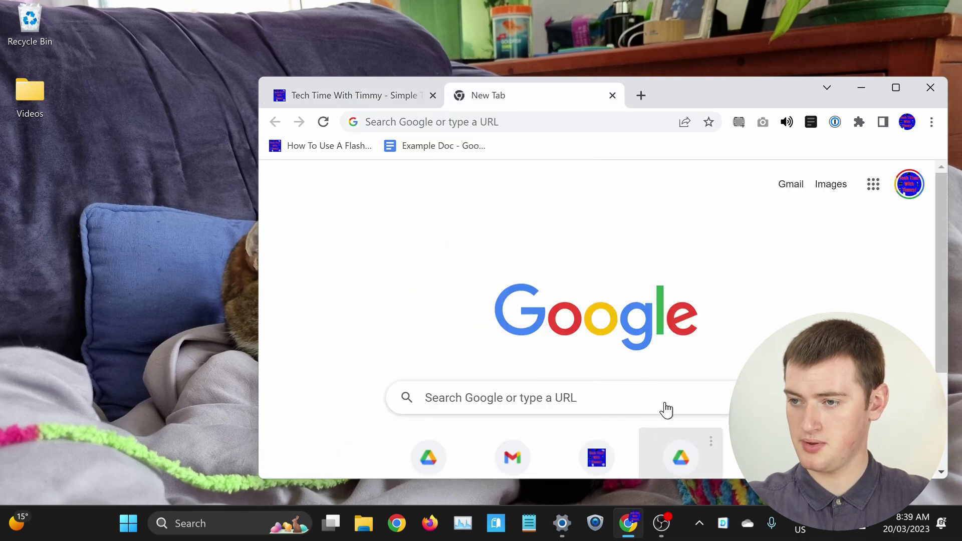
click(645, 91)
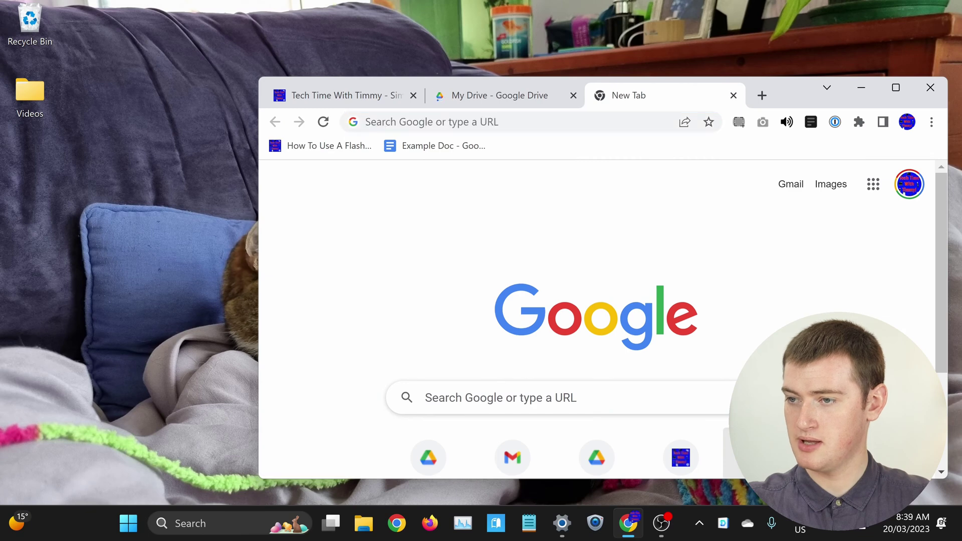
right_click(370, 101)
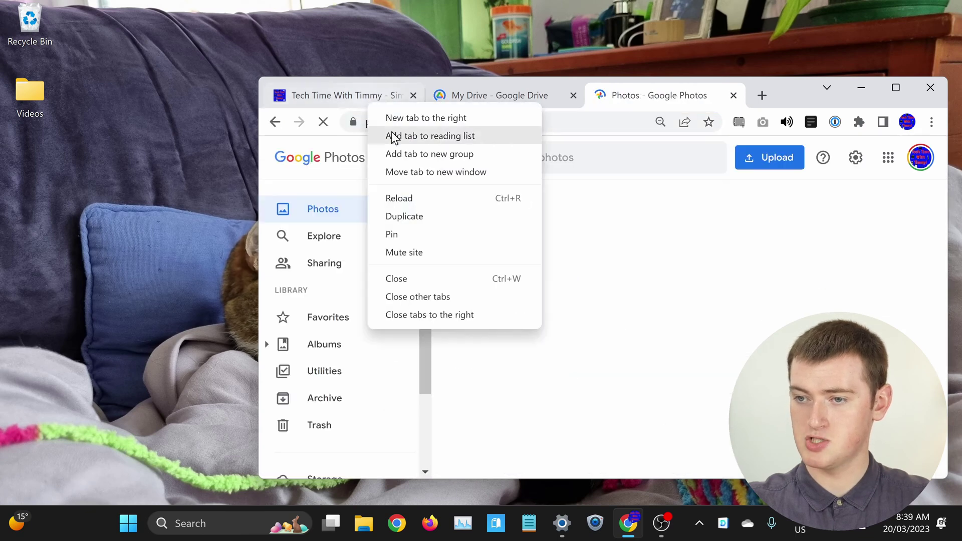
click(395, 234)
right_click(408, 99)
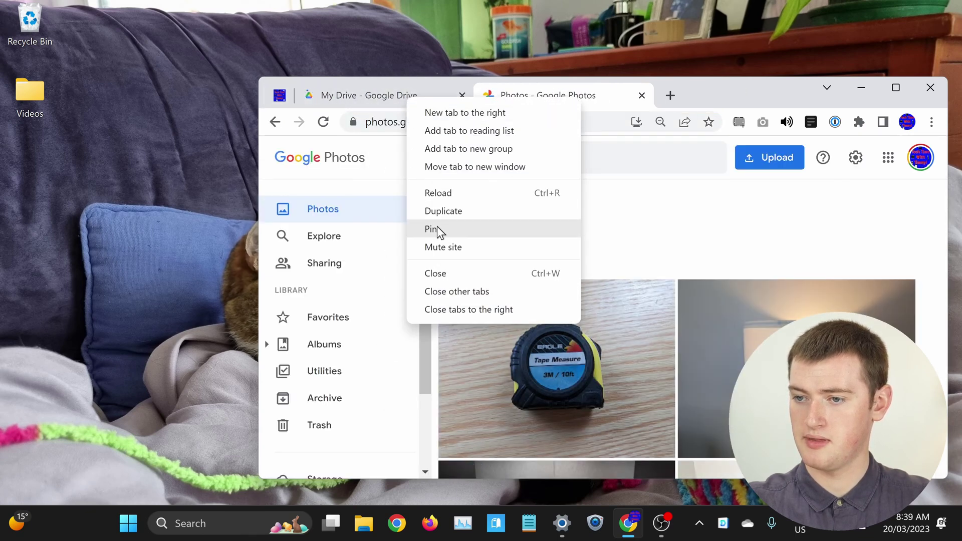
click(437, 226)
Step: Open a second Chrome window at the upper left and load the Gmail inbox there
click(931, 122)
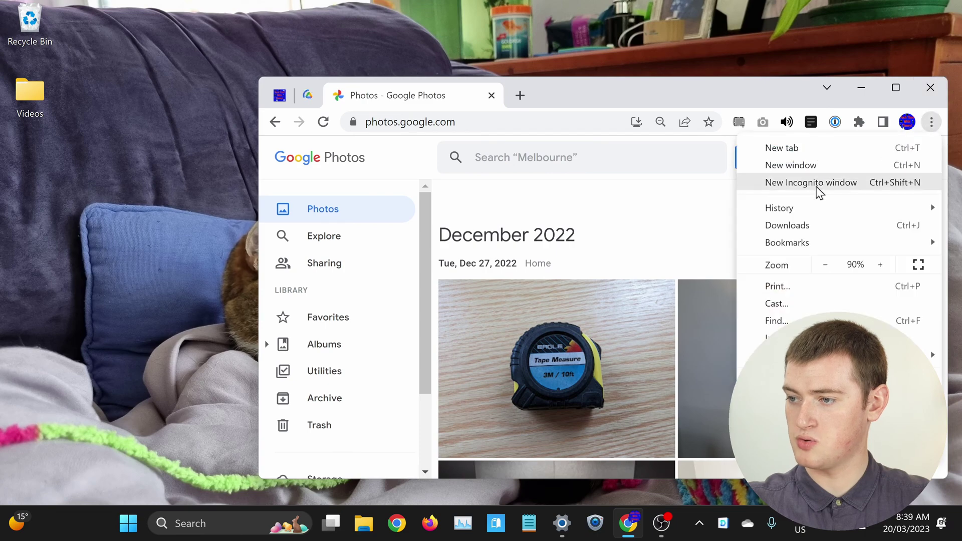
click(823, 171)
drag(597, 95, 342, 25)
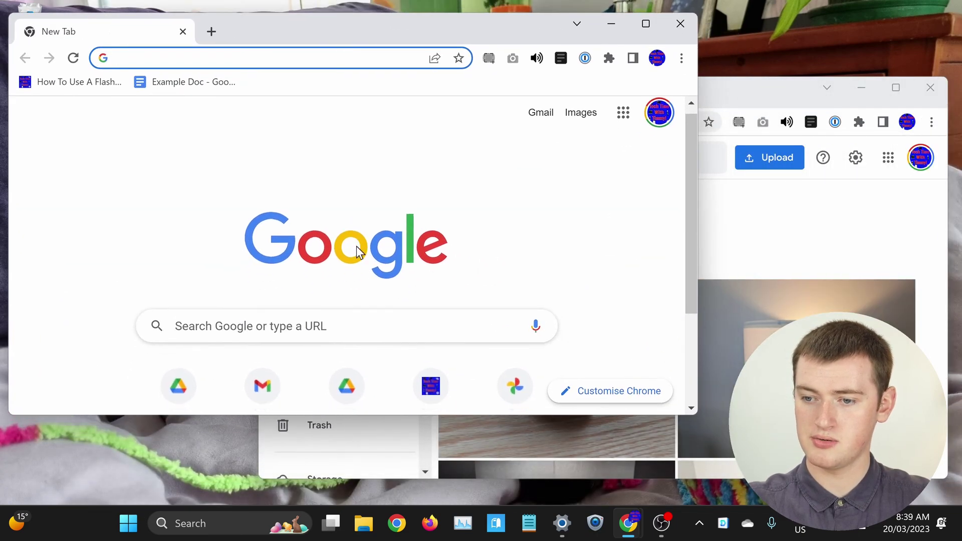
scroll(303, 296, down, 3)
click(270, 254)
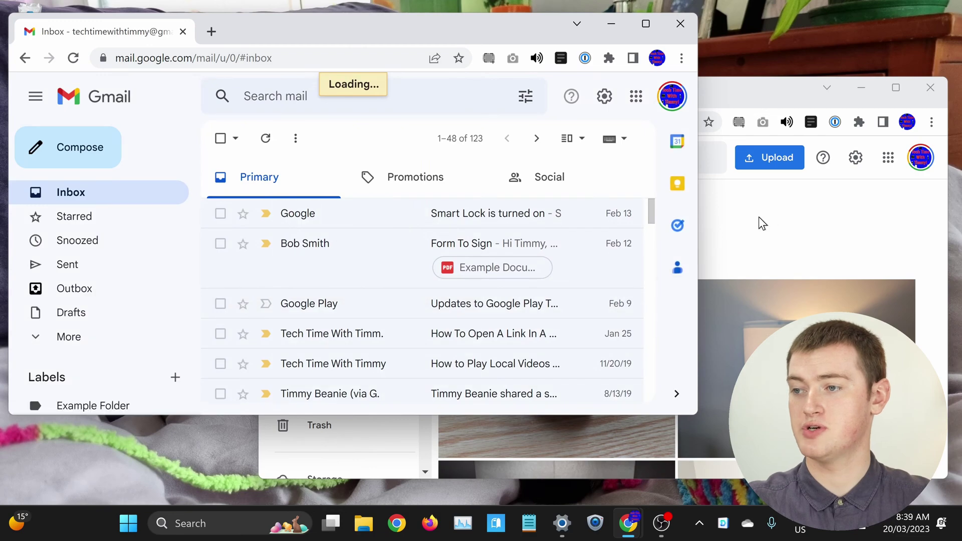
Step: Close the Gmail window
click(776, 219)
click(317, 25)
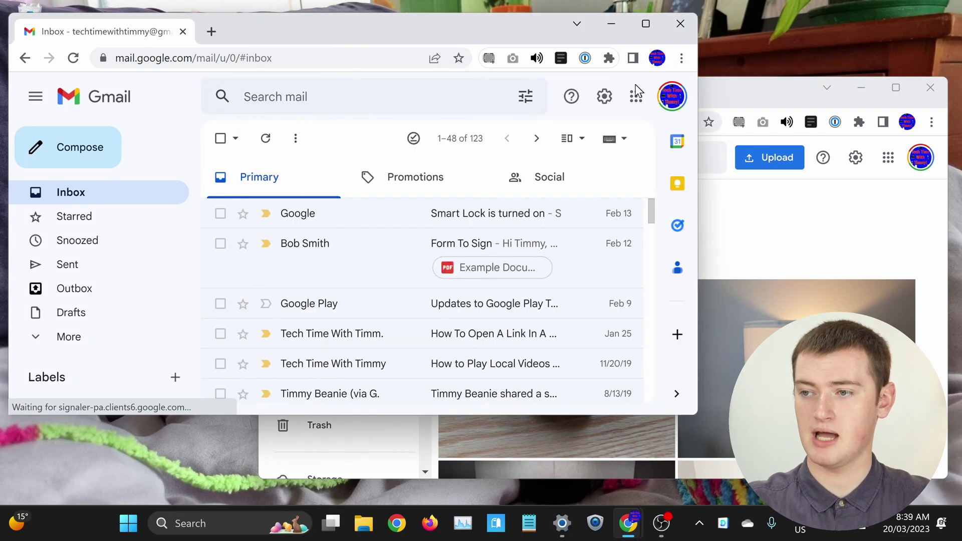
click(782, 223)
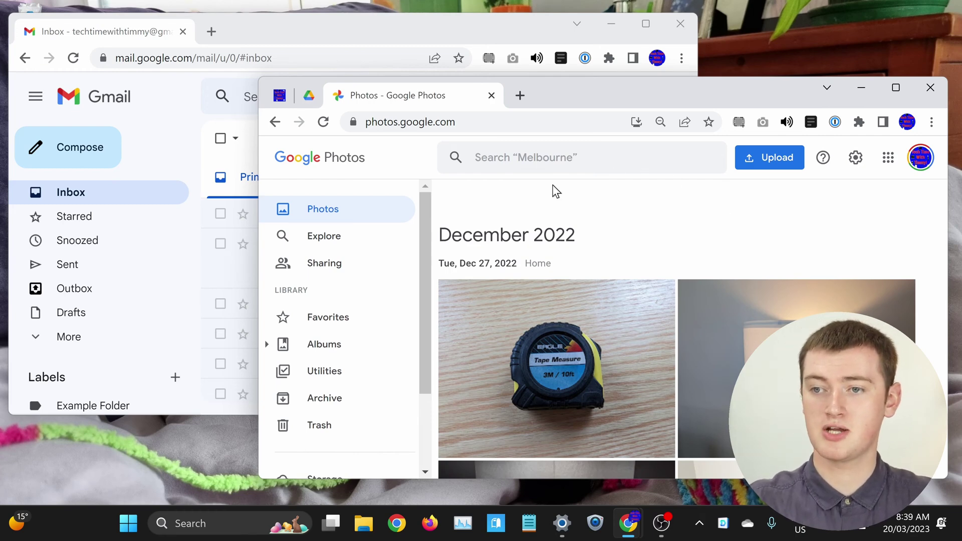
mouse_move(284, 111)
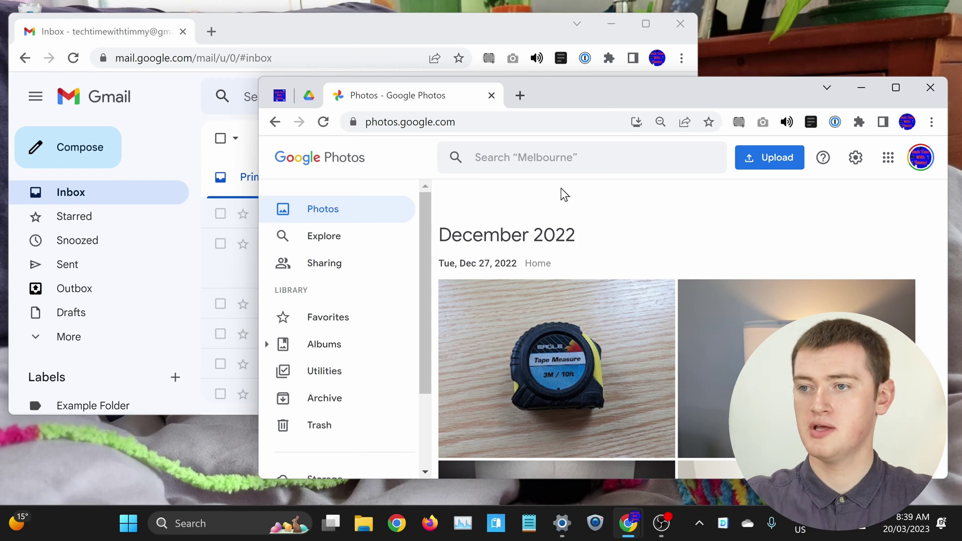
click(676, 29)
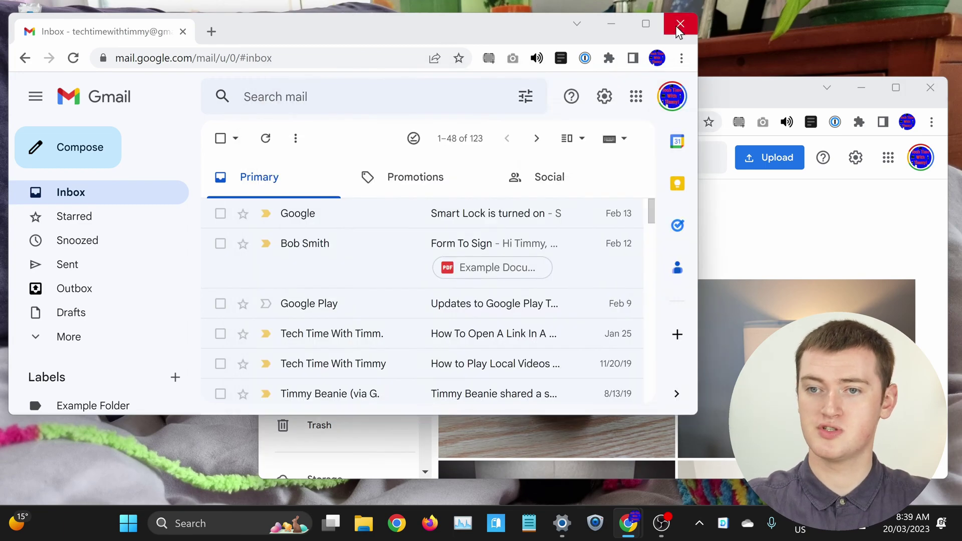
click(679, 30)
Step: Move the Photos window aside and close it too
drag(683, 97, 636, 71)
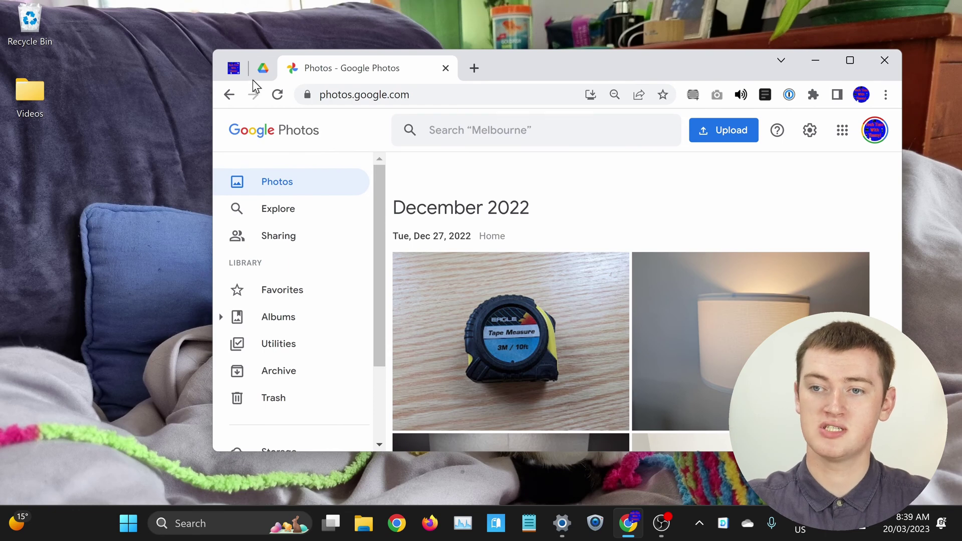
mouse_move(253, 77)
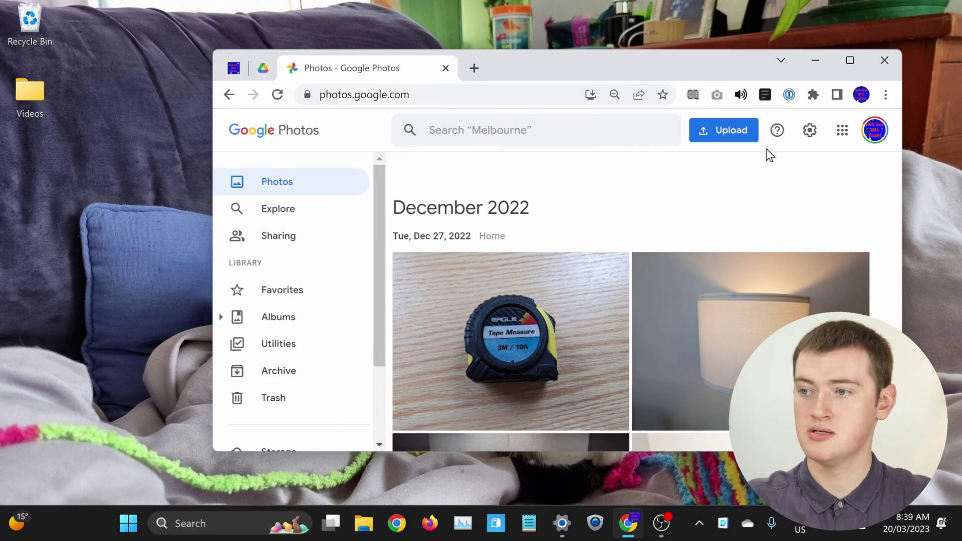
click(895, 58)
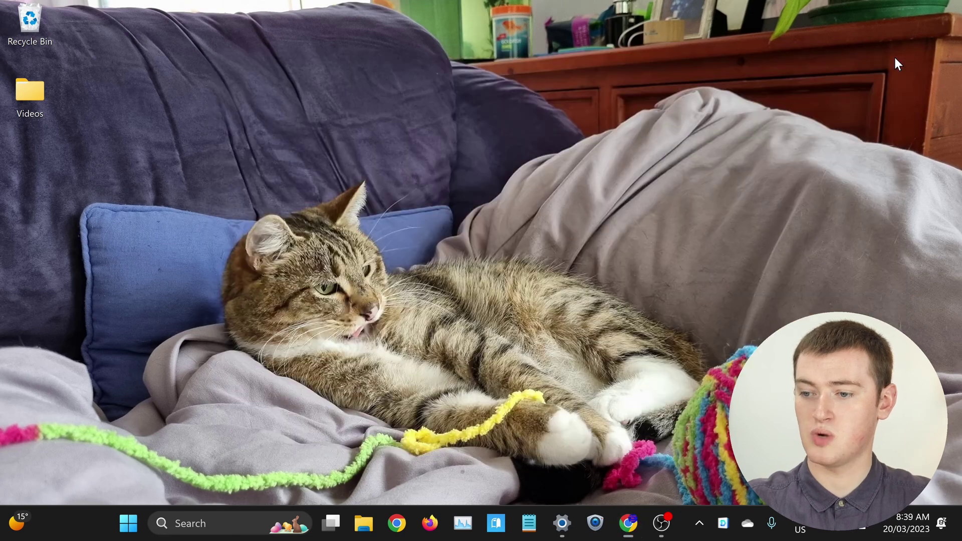
Step: Relaunch Chrome and load the pinned Tech Time and My Drive tabs
click(628, 523)
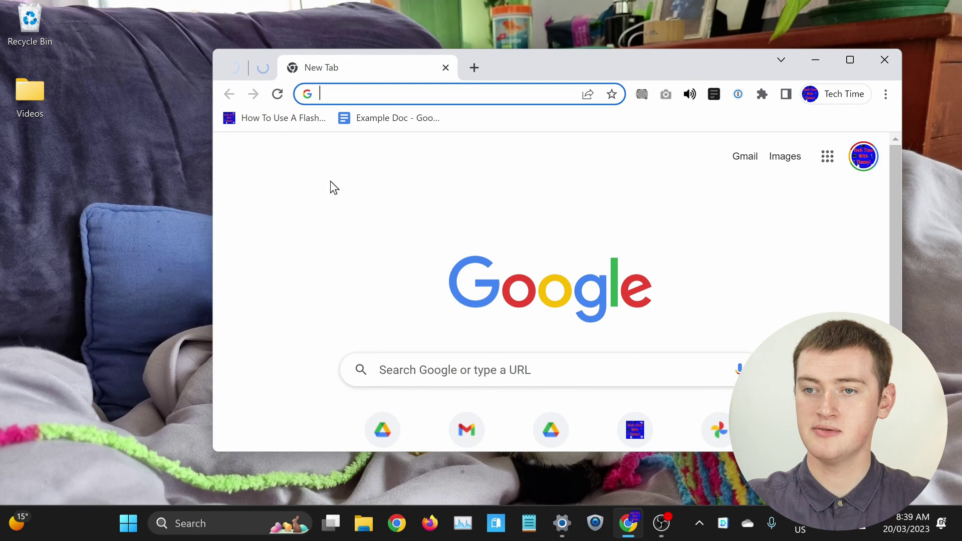
click(233, 67)
click(263, 69)
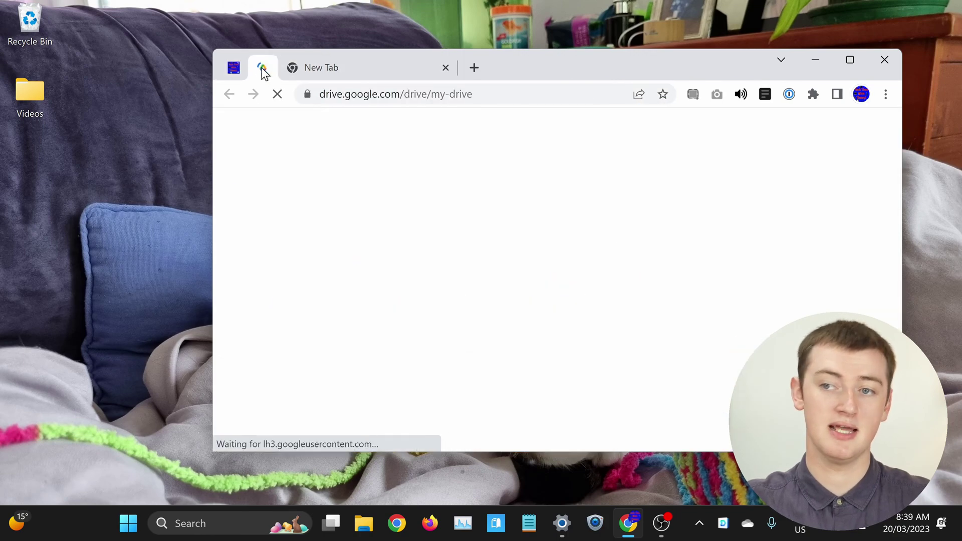
scroll(690, 299, down, 5)
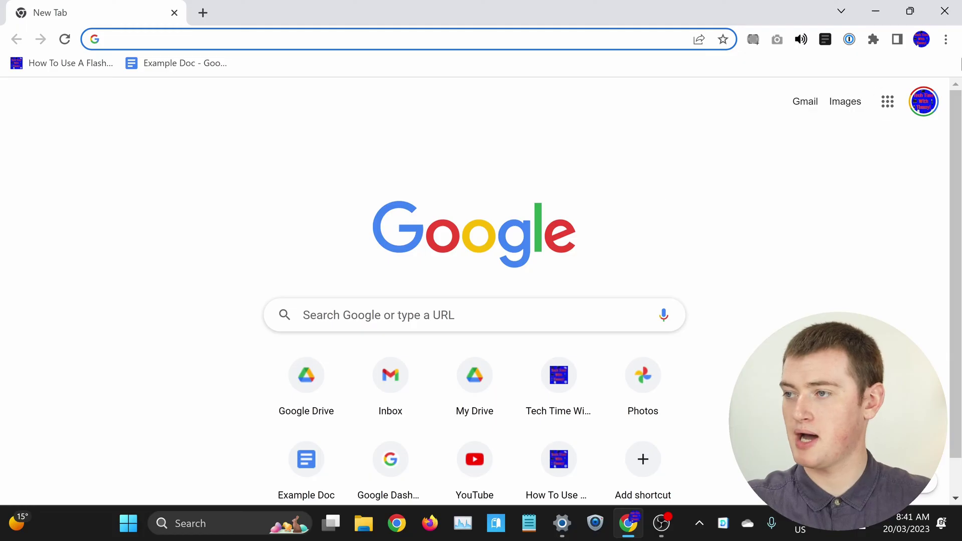
Step: Set Chrome's On start-up option to 'Continue where you left off', then open a new tab
click(946, 40)
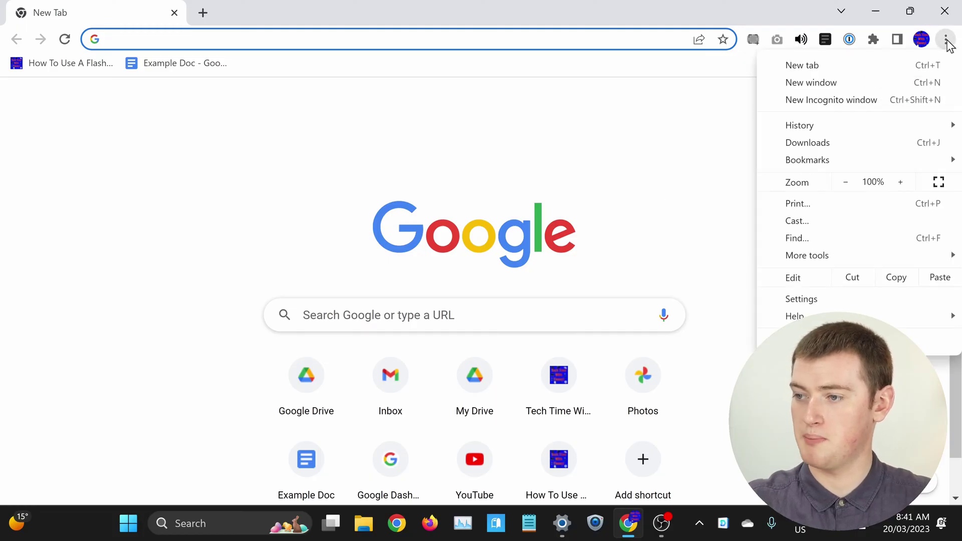
click(802, 299)
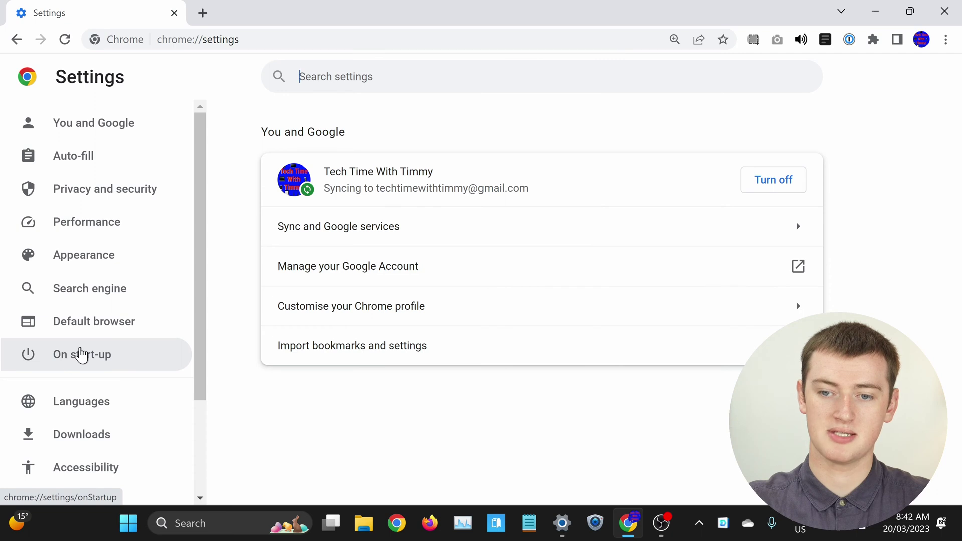
click(80, 356)
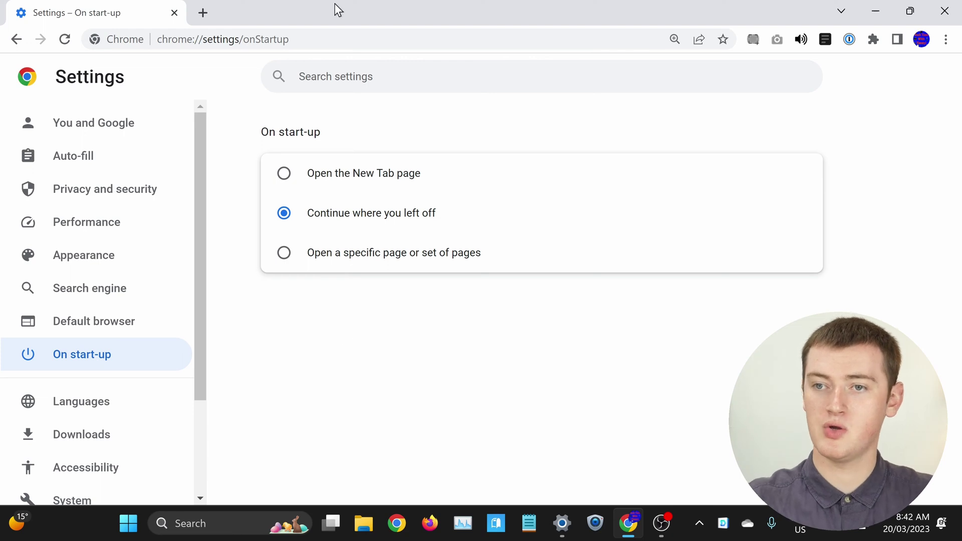
click(204, 13)
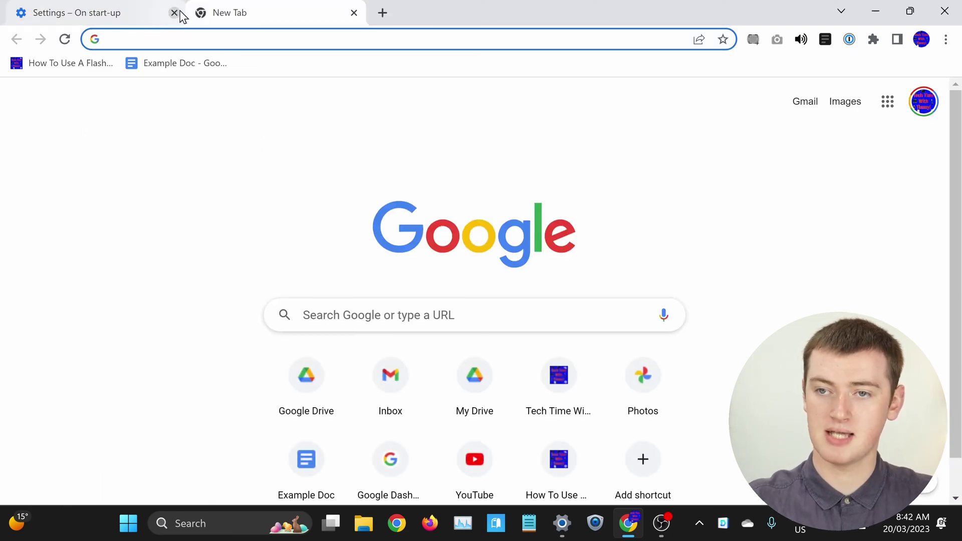
Step: Close Settings and open Google Drive, Gmail and the tech tutorials website in three tabs
click(175, 13)
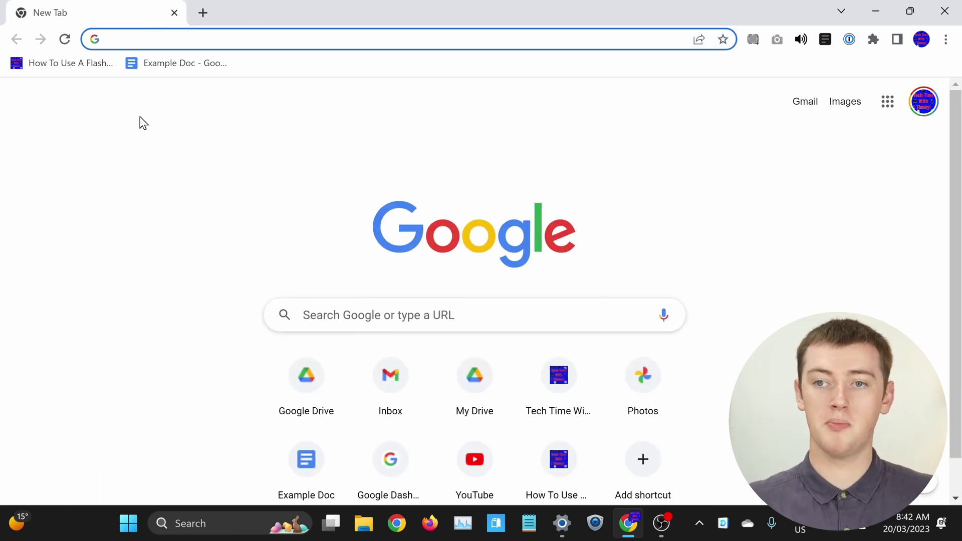
click(290, 371)
click(203, 13)
click(391, 375)
click(382, 13)
click(569, 413)
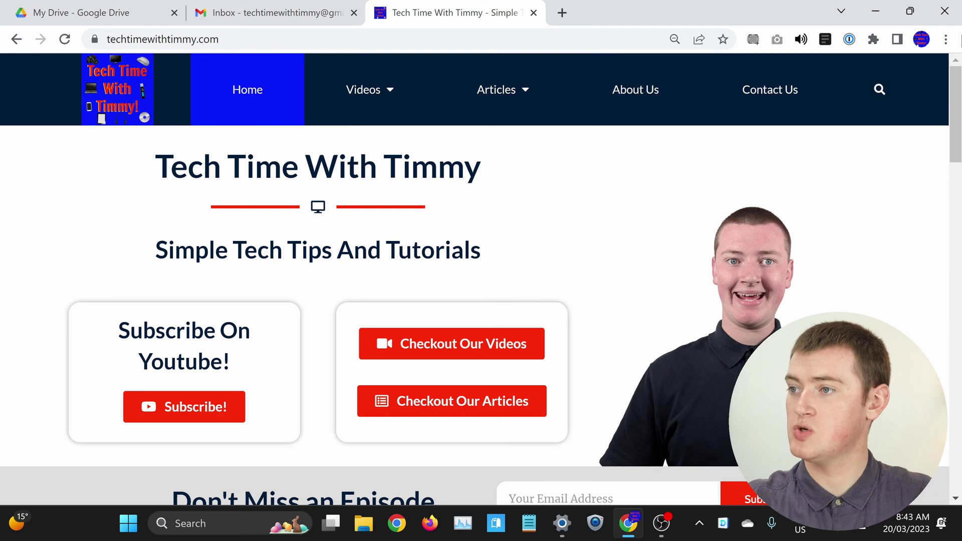
Step: Close Chrome, relaunch it, and check the restored Gmail and Drive tabs
click(944, 11)
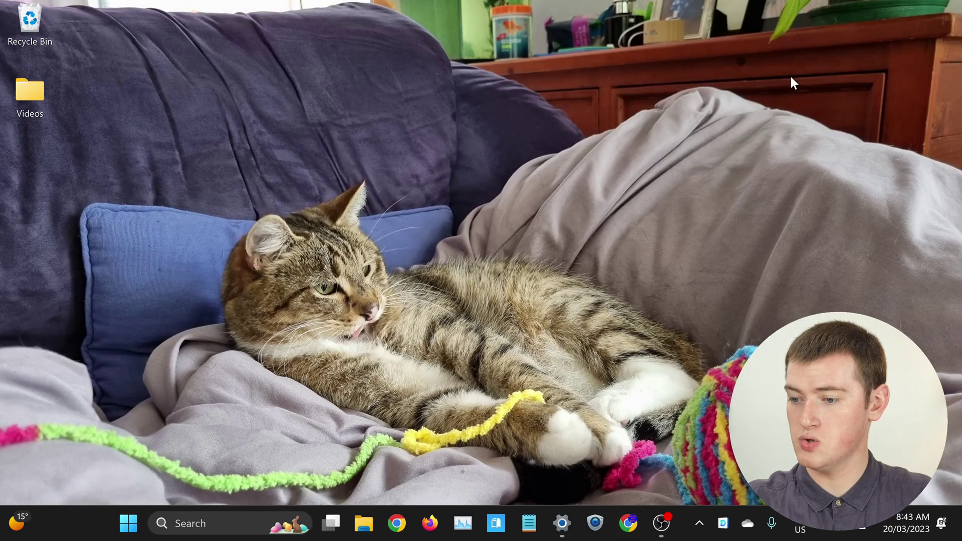
click(633, 524)
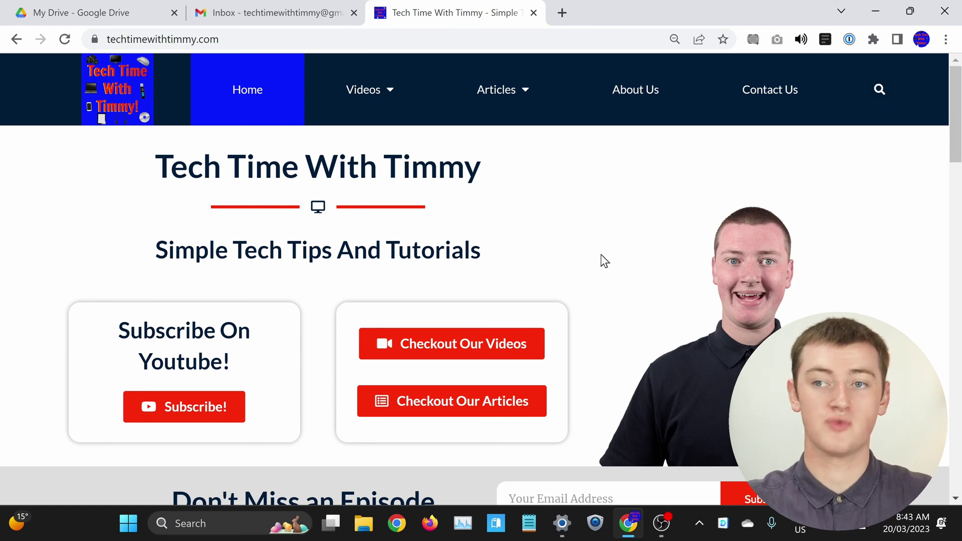
click(279, 10)
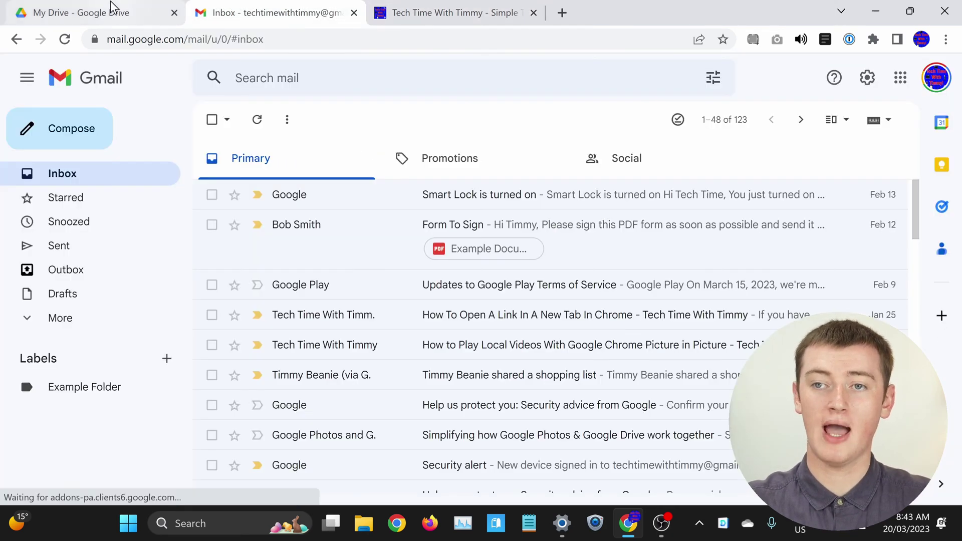
click(111, 10)
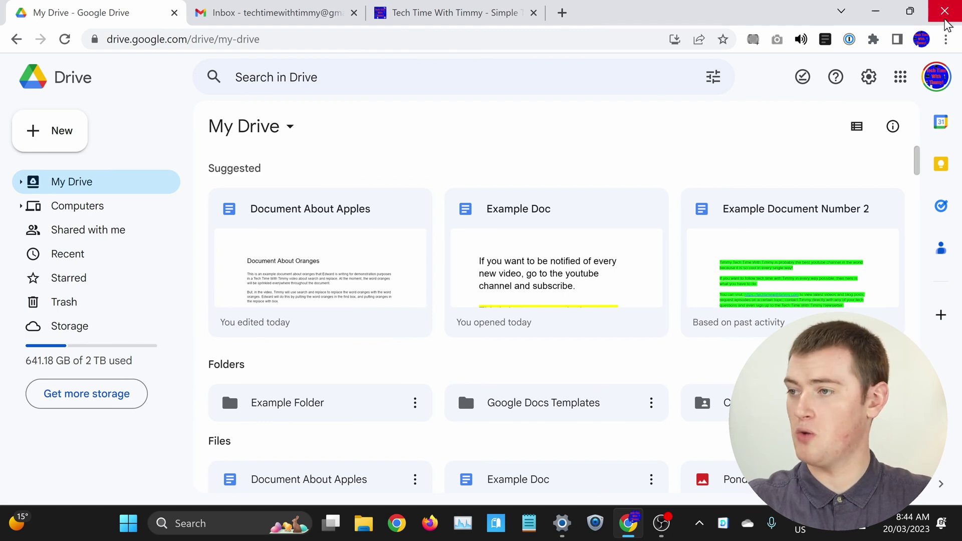
Step: Open a new Chrome window beside the Drive window and load Google Photos in it
click(946, 39)
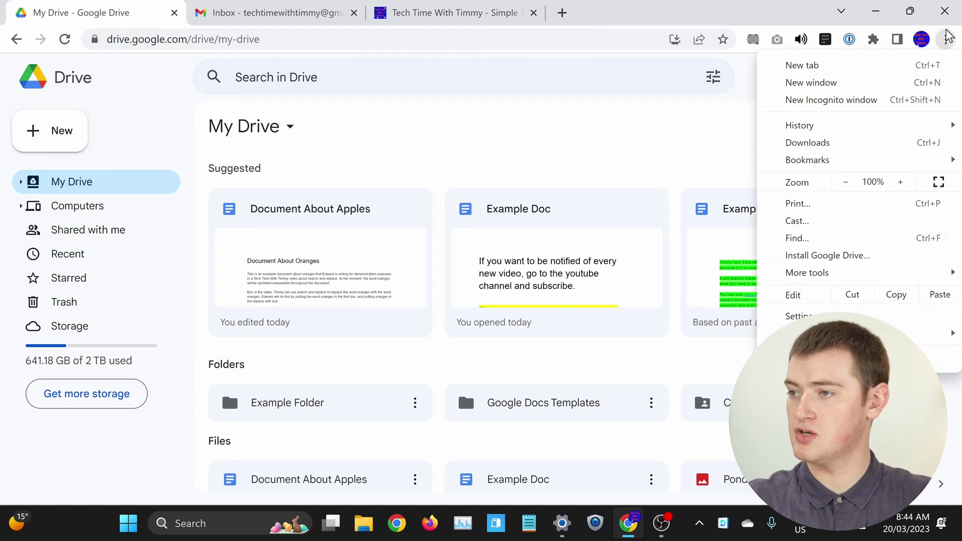
click(852, 83)
drag(778, 27, 770, 102)
drag(783, 20, 498, 20)
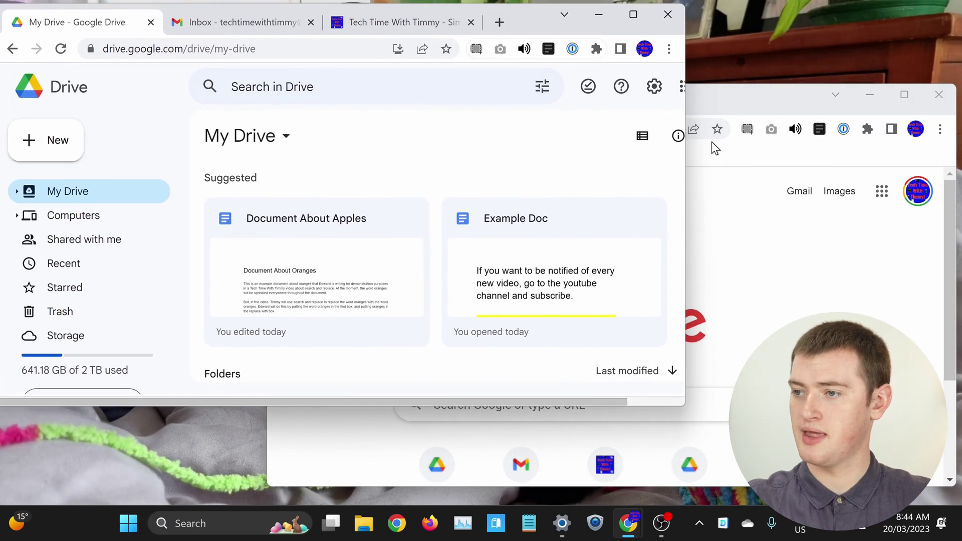
click(759, 91)
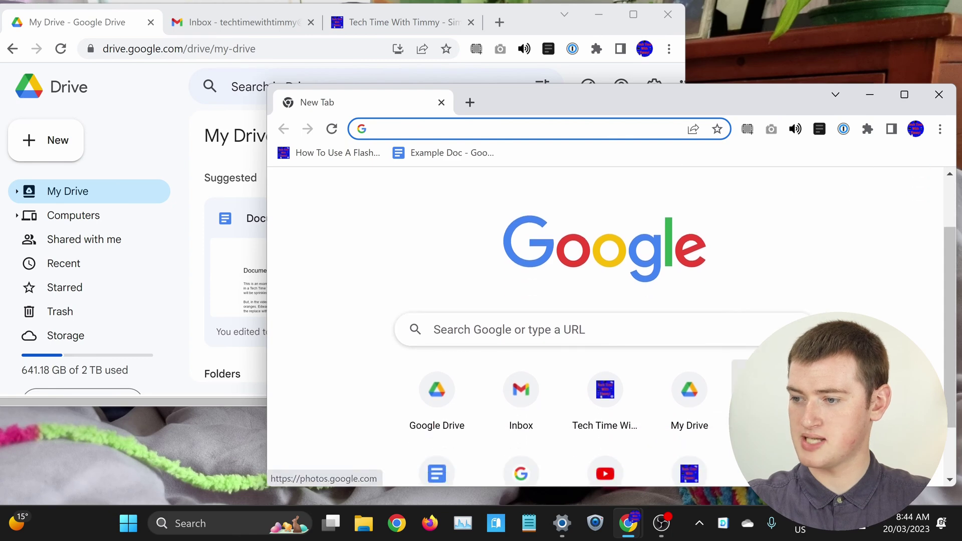
click(774, 393)
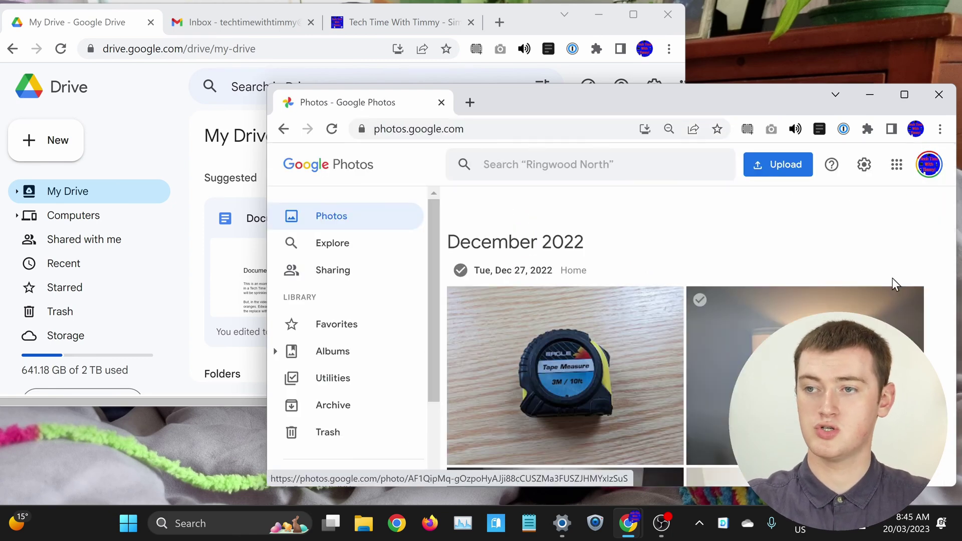
Step: Close the Drive window first, then the Google Photos window
click(675, 18)
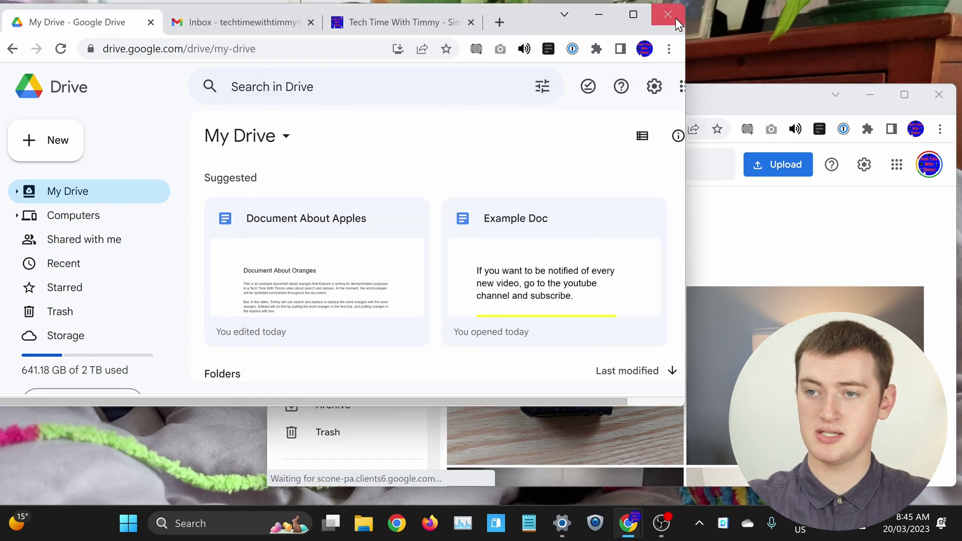
click(676, 18)
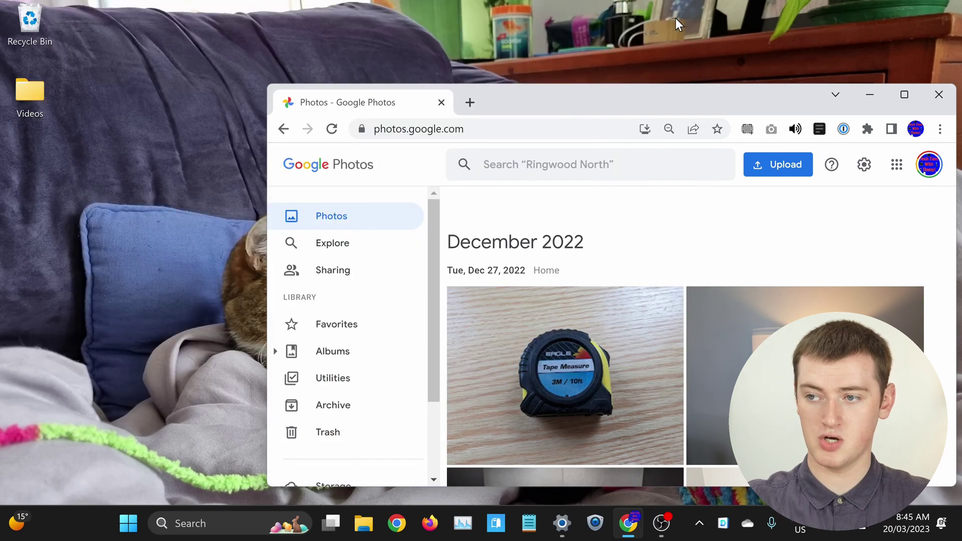
click(939, 96)
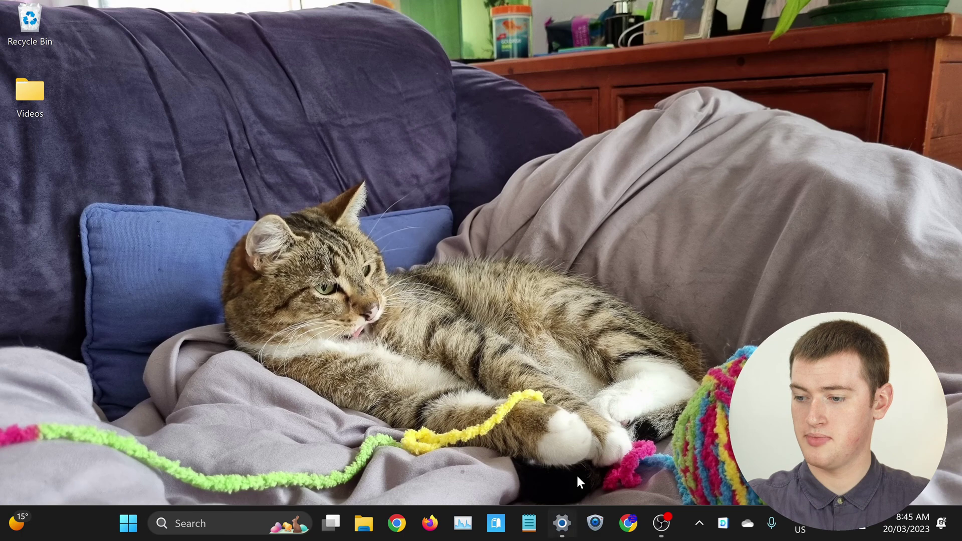
Step: Relaunch Chrome from the taskbar, getting only the Photos window back, and open the main menu
click(628, 523)
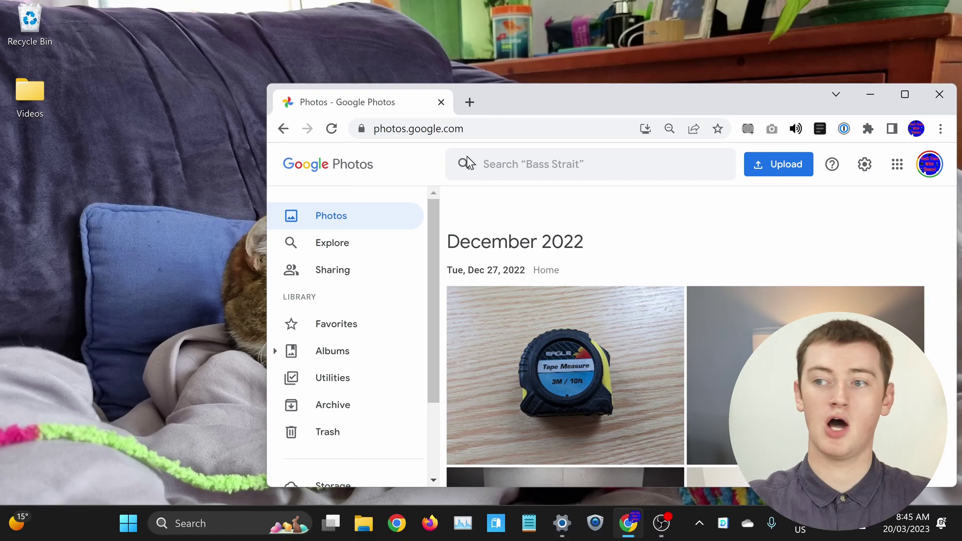
click(940, 130)
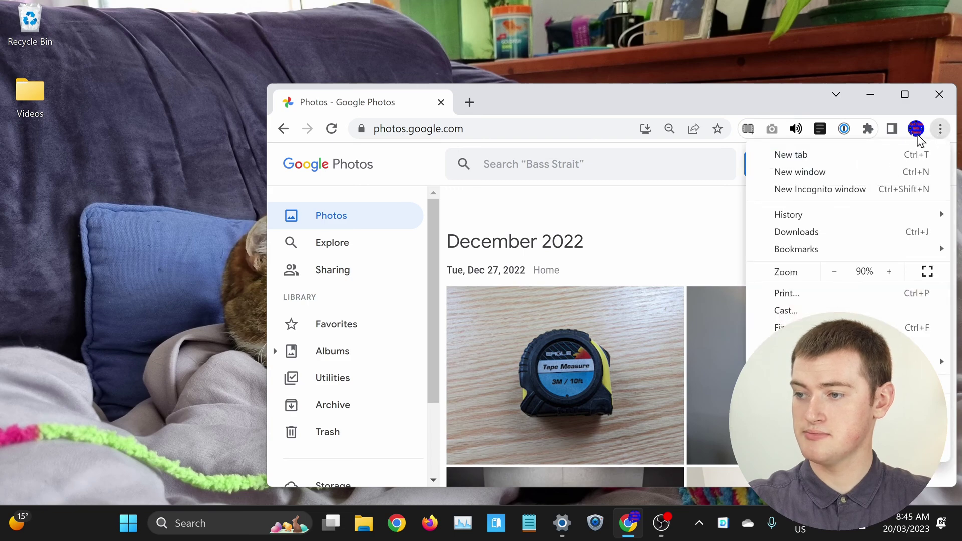
Step: Restore the 3-tab window from History > Recently closed and check its Gmail and Tech Time tabs
mouse_move(794, 223)
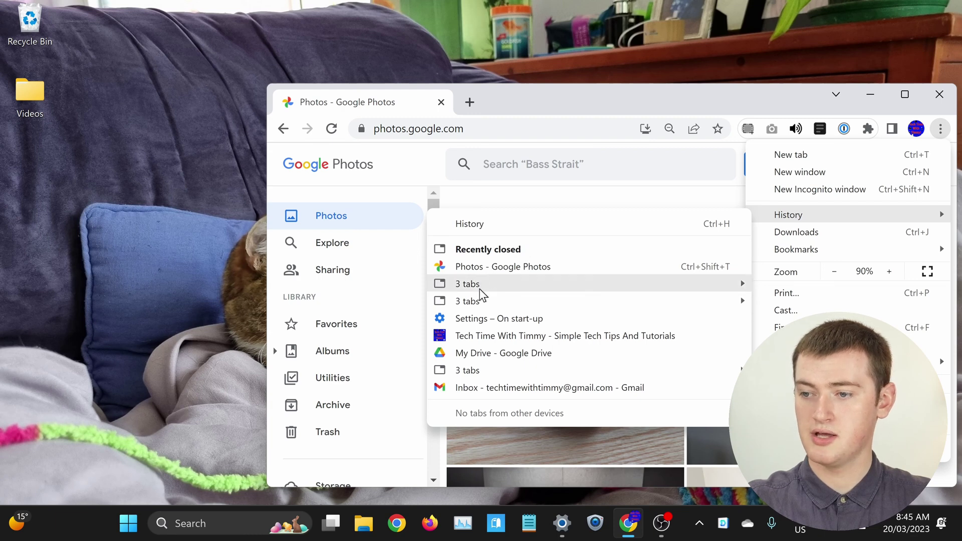
mouse_move(481, 289)
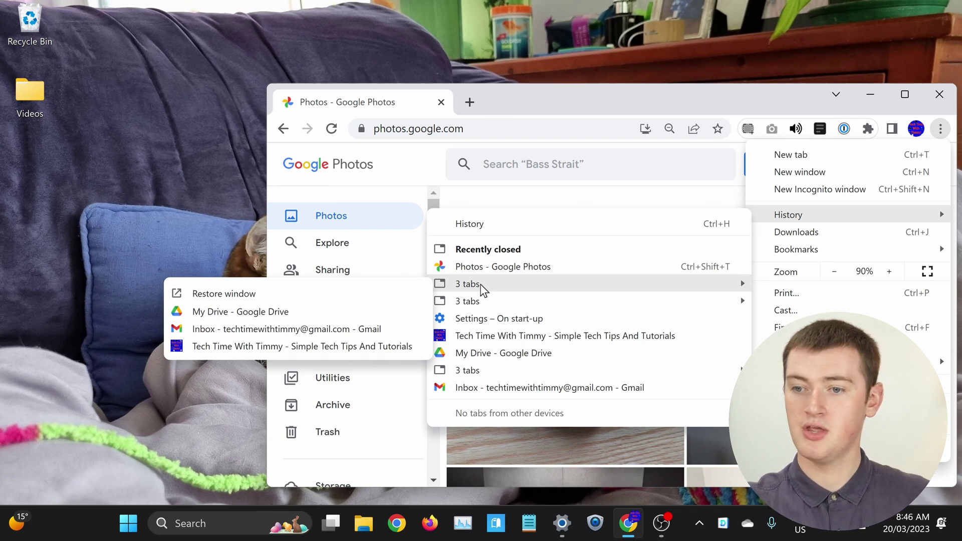
click(386, 296)
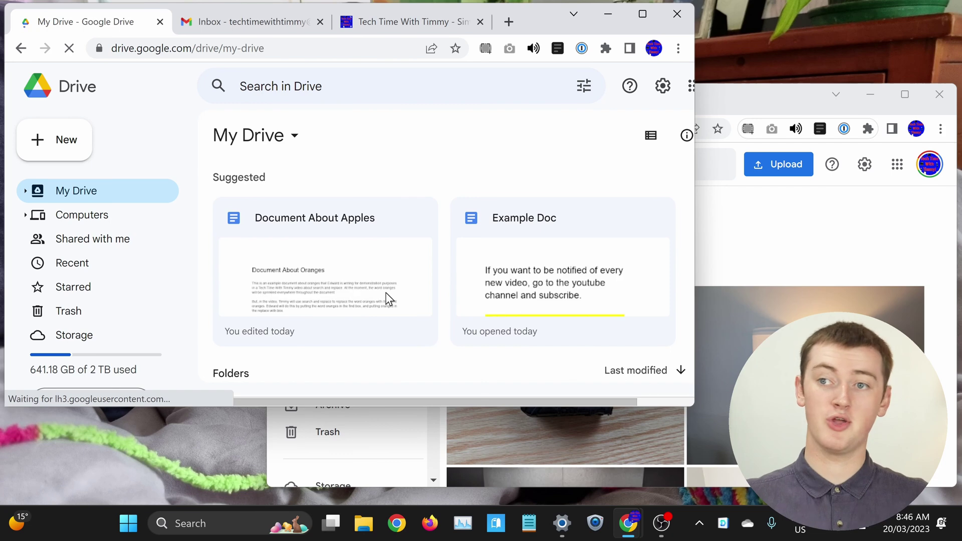
scroll(387, 296, down, 3)
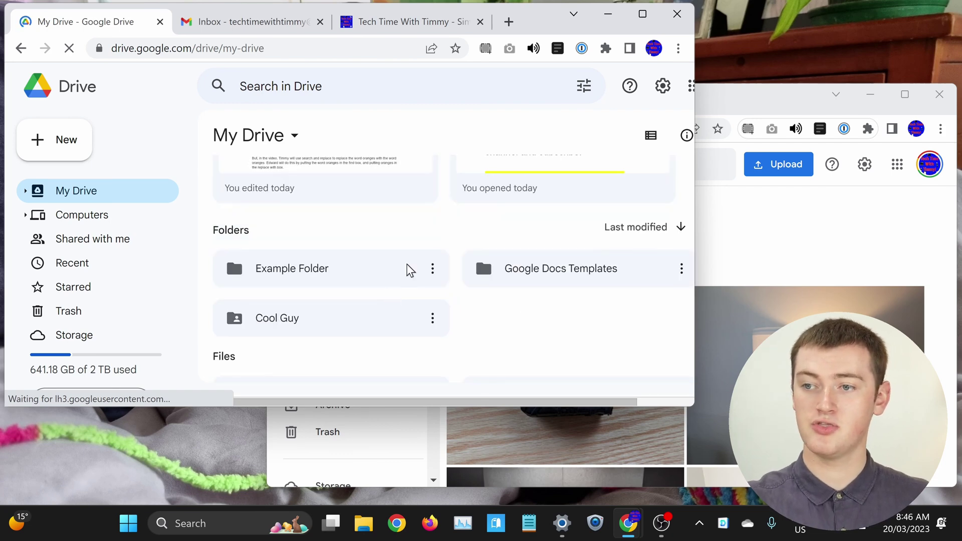
click(283, 28)
click(408, 21)
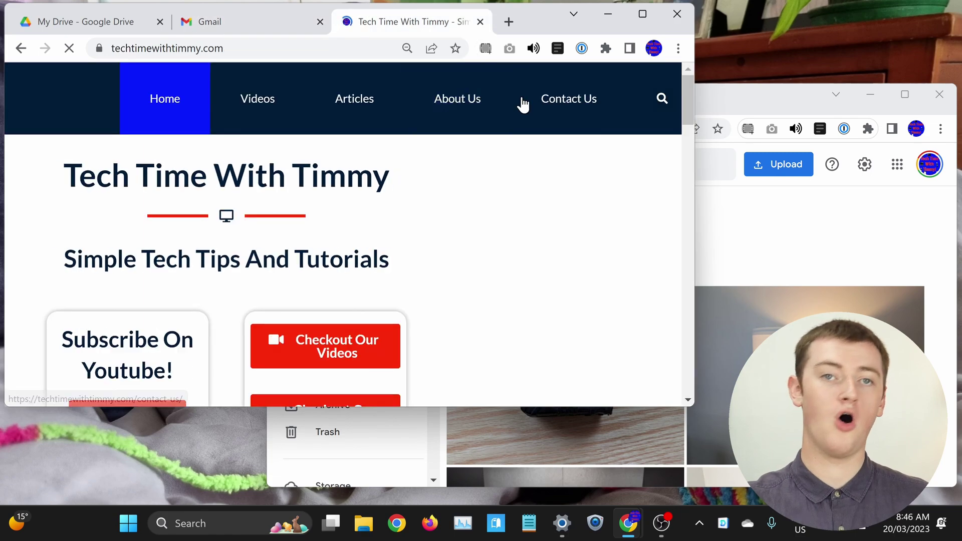